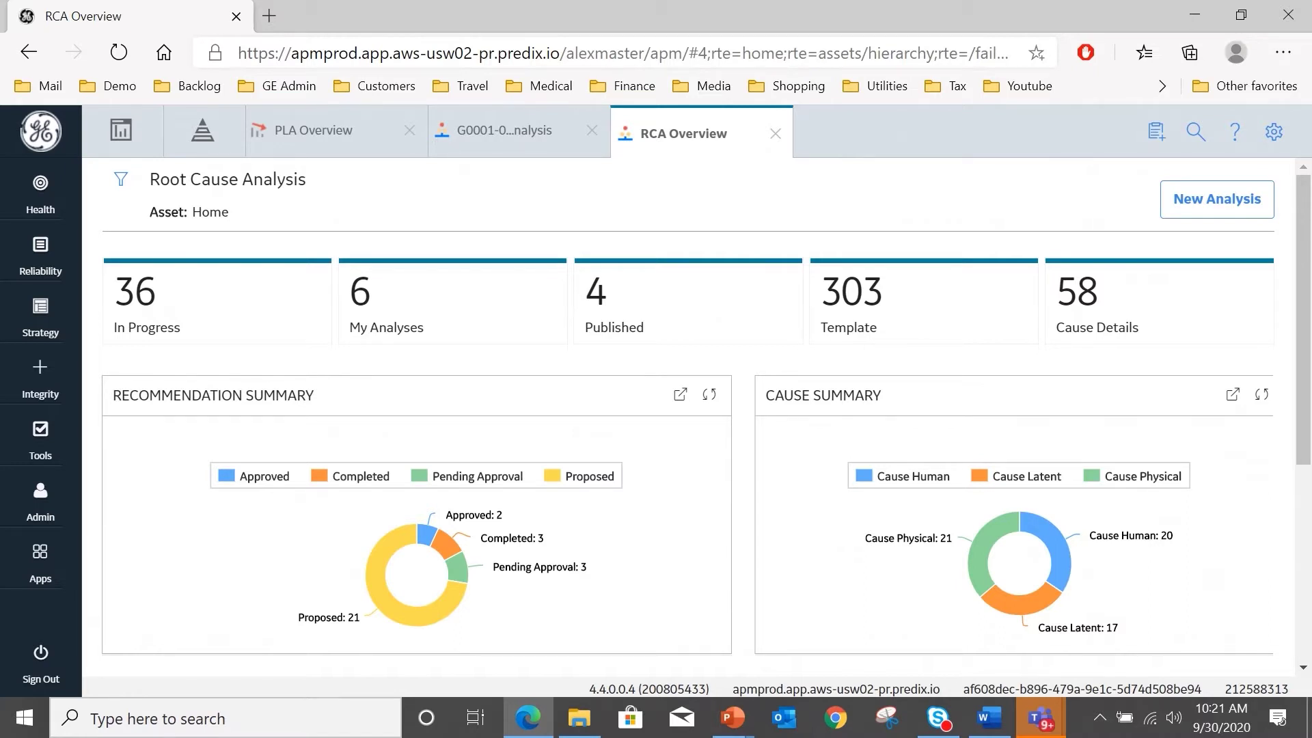
Step: Switch from RCA Overview to the G0001-097_Pump Performance_Analysis tab to show its Analysis Summary
left_click(523, 136)
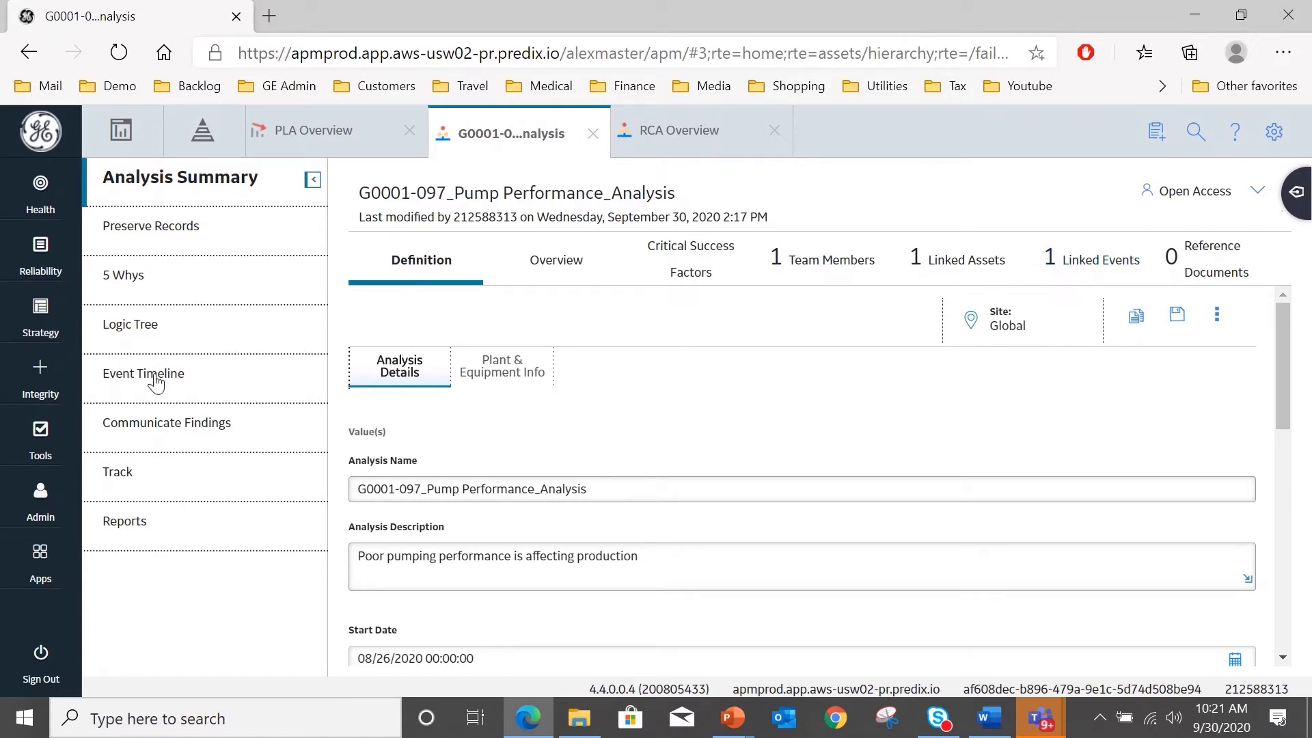
Step: Open the pump analysis's Event Timeline section to get a blank event form
left_click(156, 381)
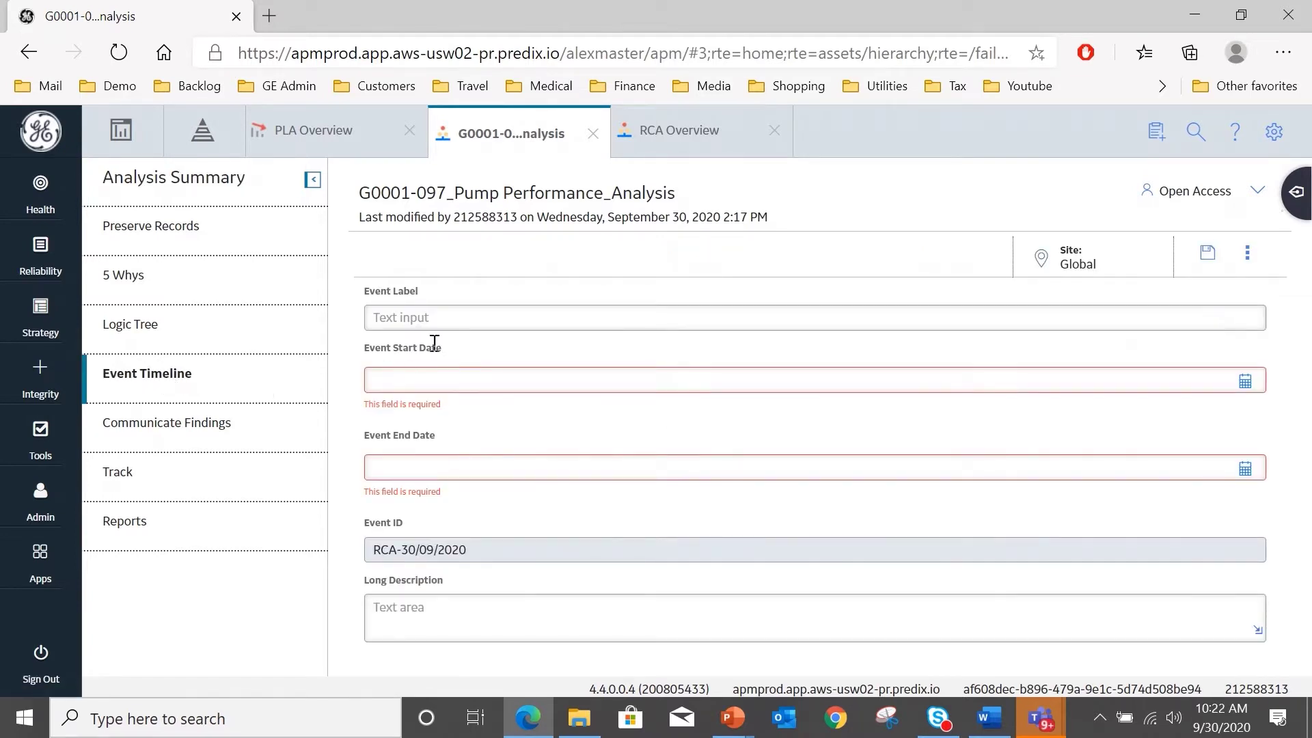
Step: Save primary event 'Performance Loss on a Rotating Pump G001-097' dated 08/19/2020 to 09/30/2020
left_click(484, 318)
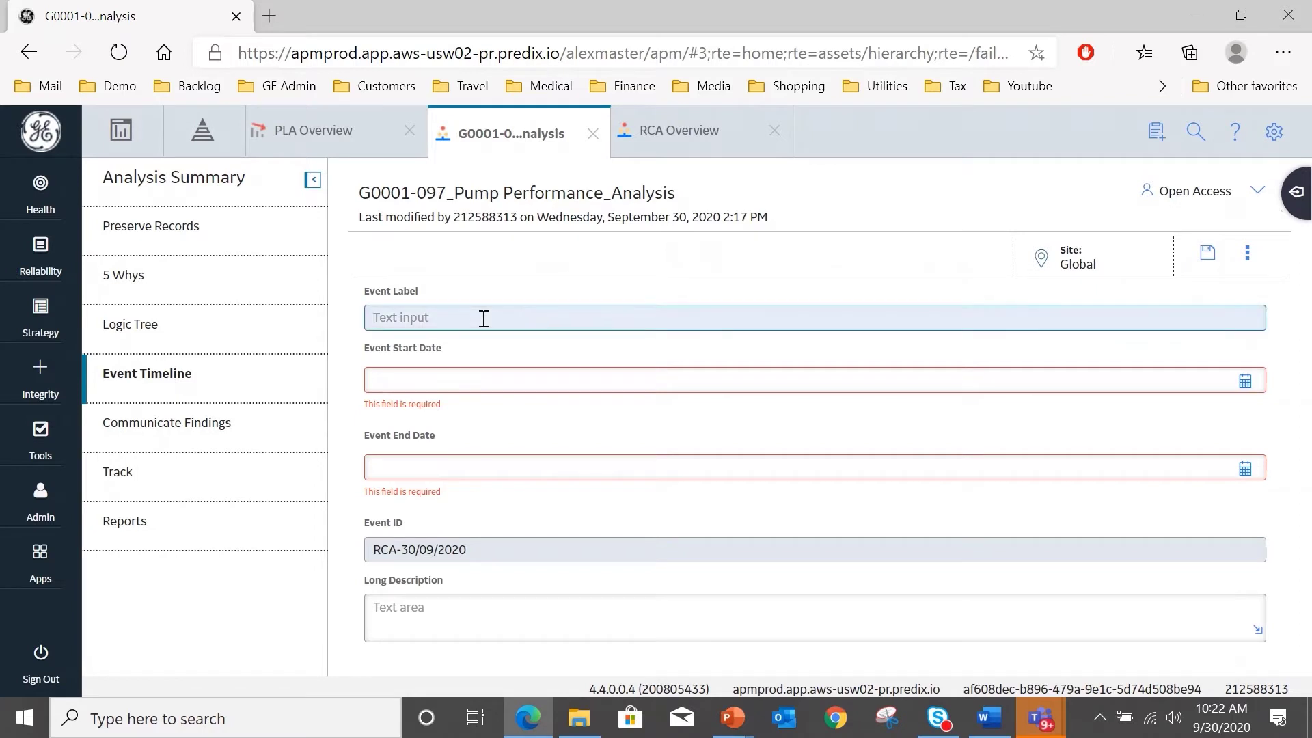
type("Performance Loss on a Ro")
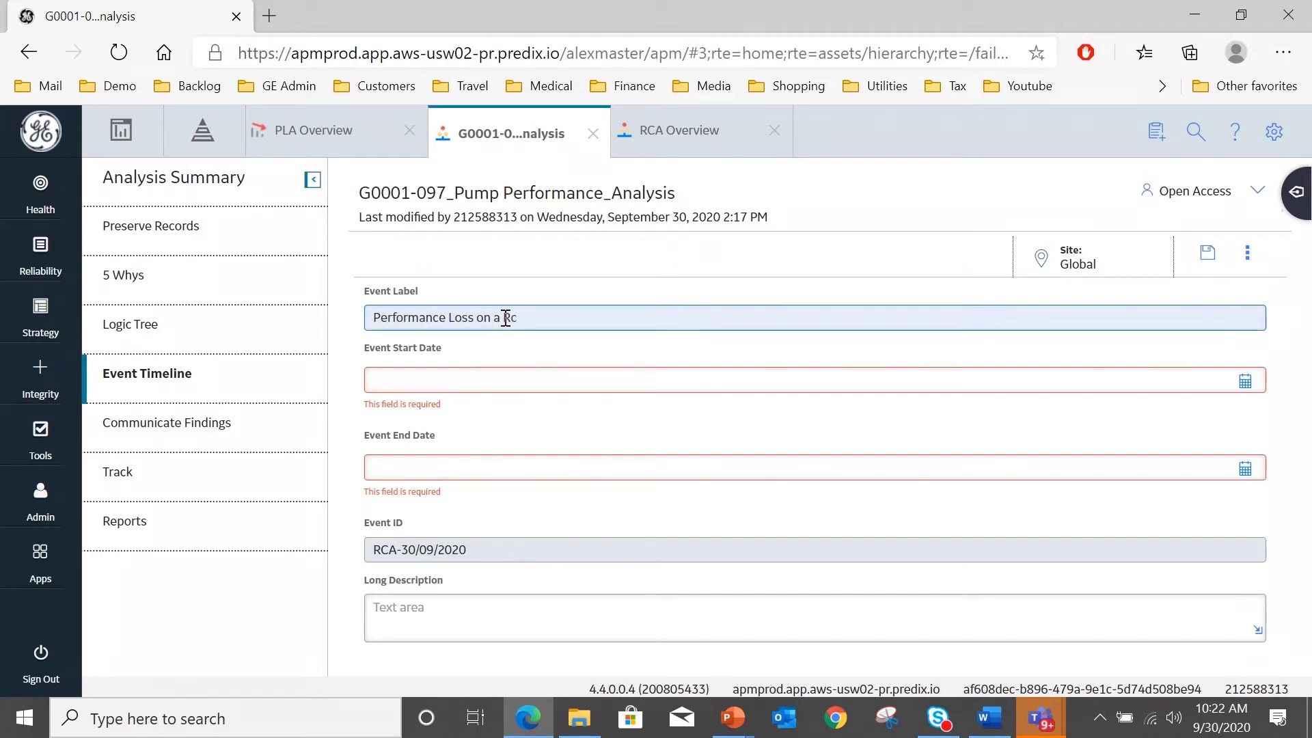
type("tating P")
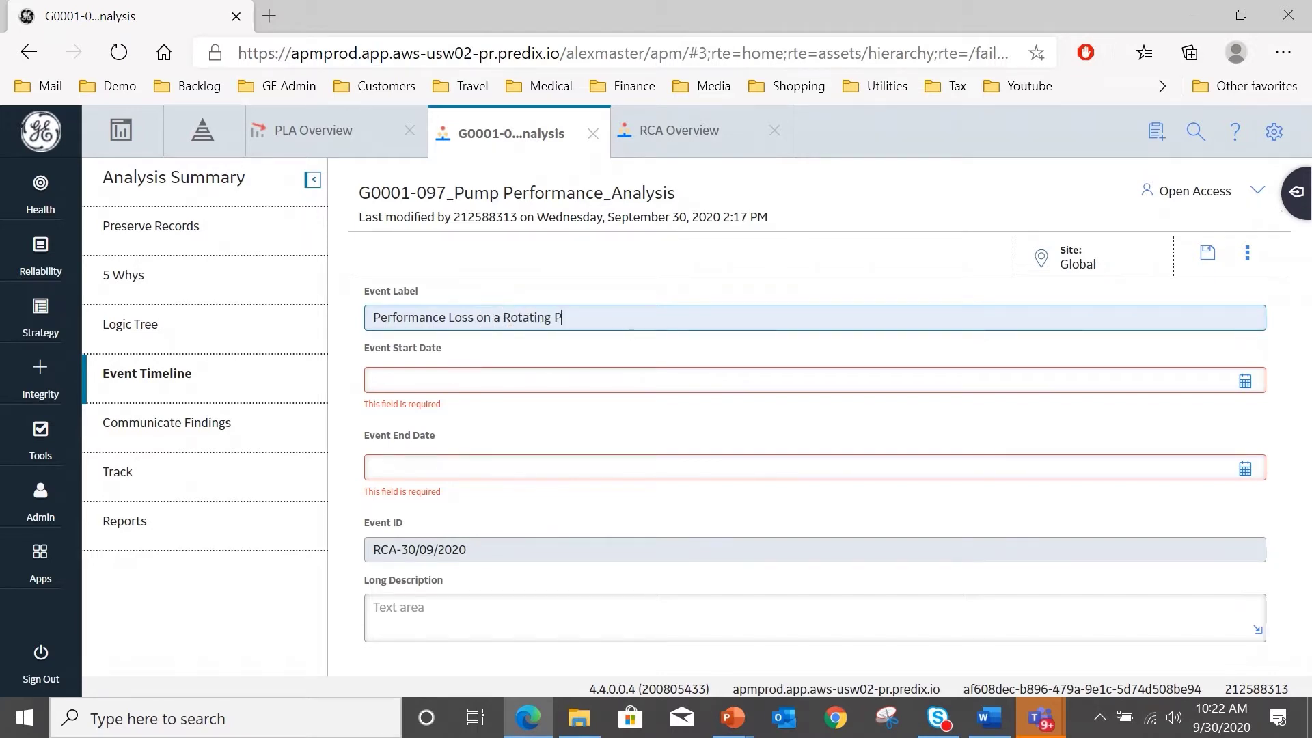
type("ump G001-097")
left_click(1245, 380)
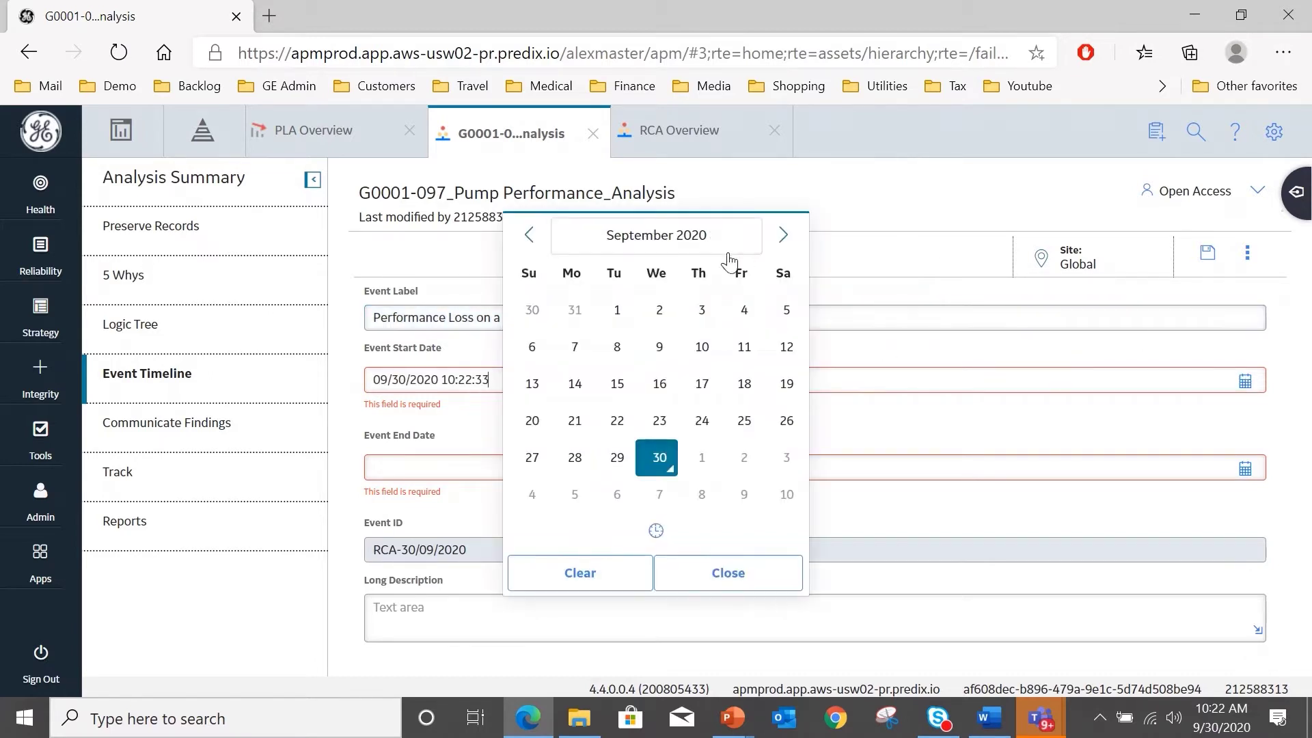
left_click(531, 239)
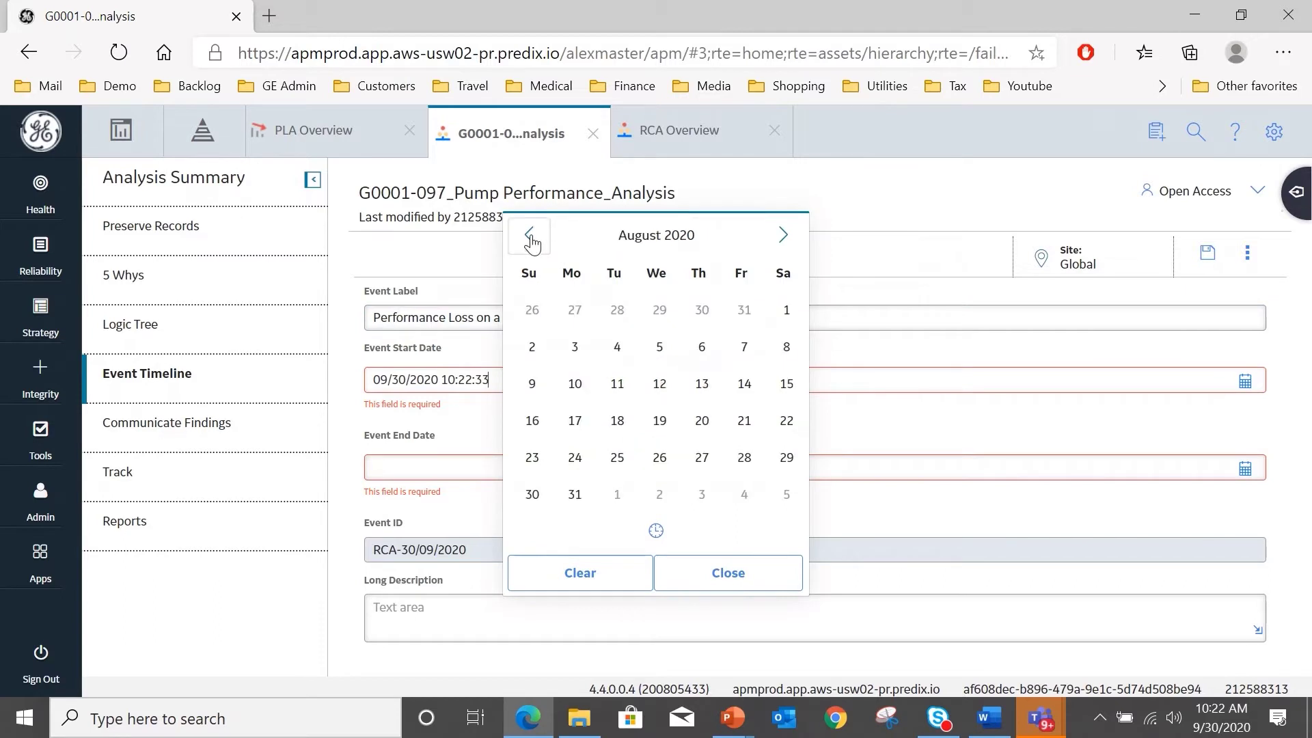
left_click(660, 420)
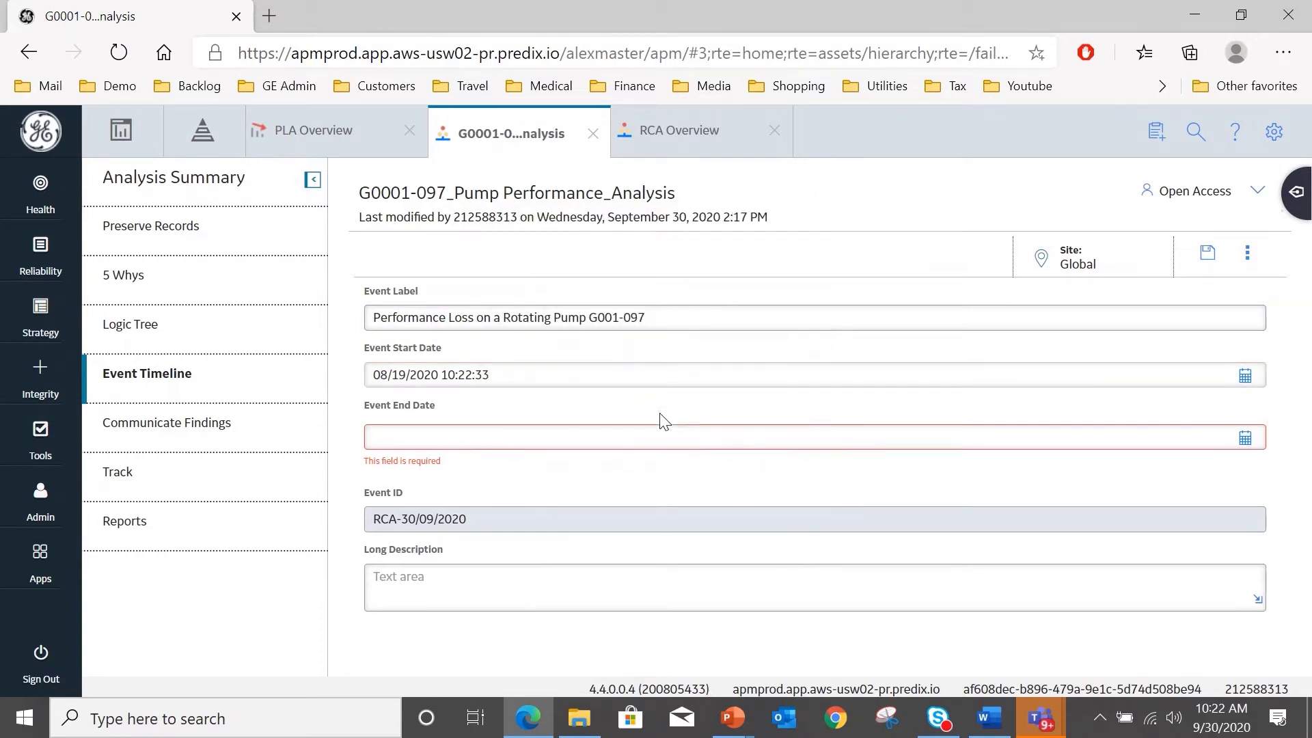
left_click(1245, 438)
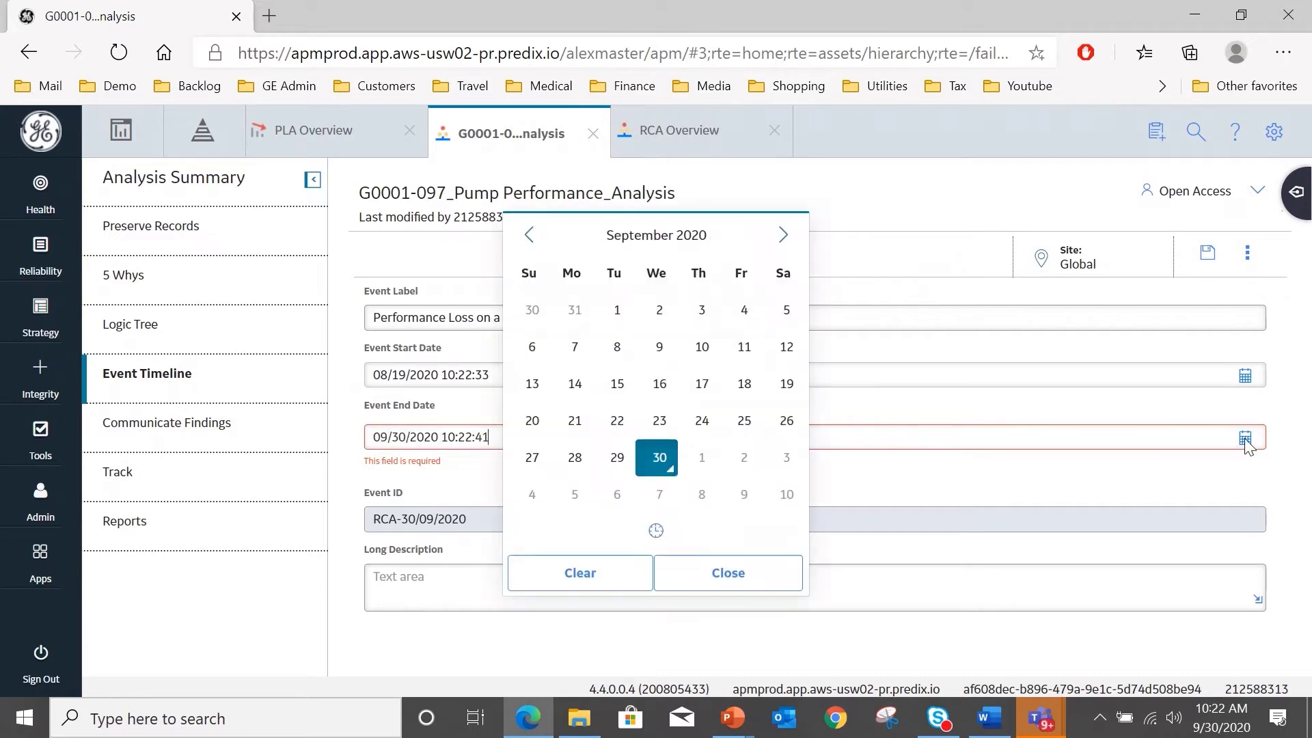
left_click(659, 457)
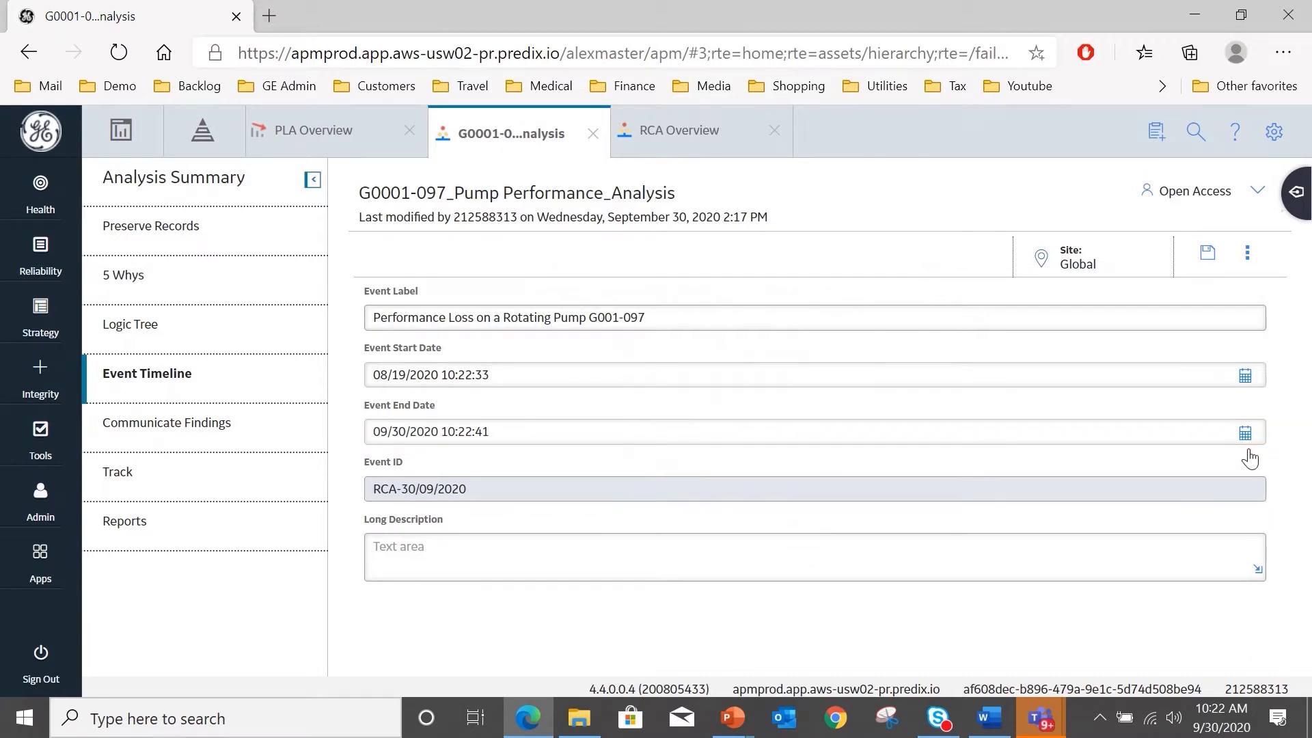
left_click(1207, 257)
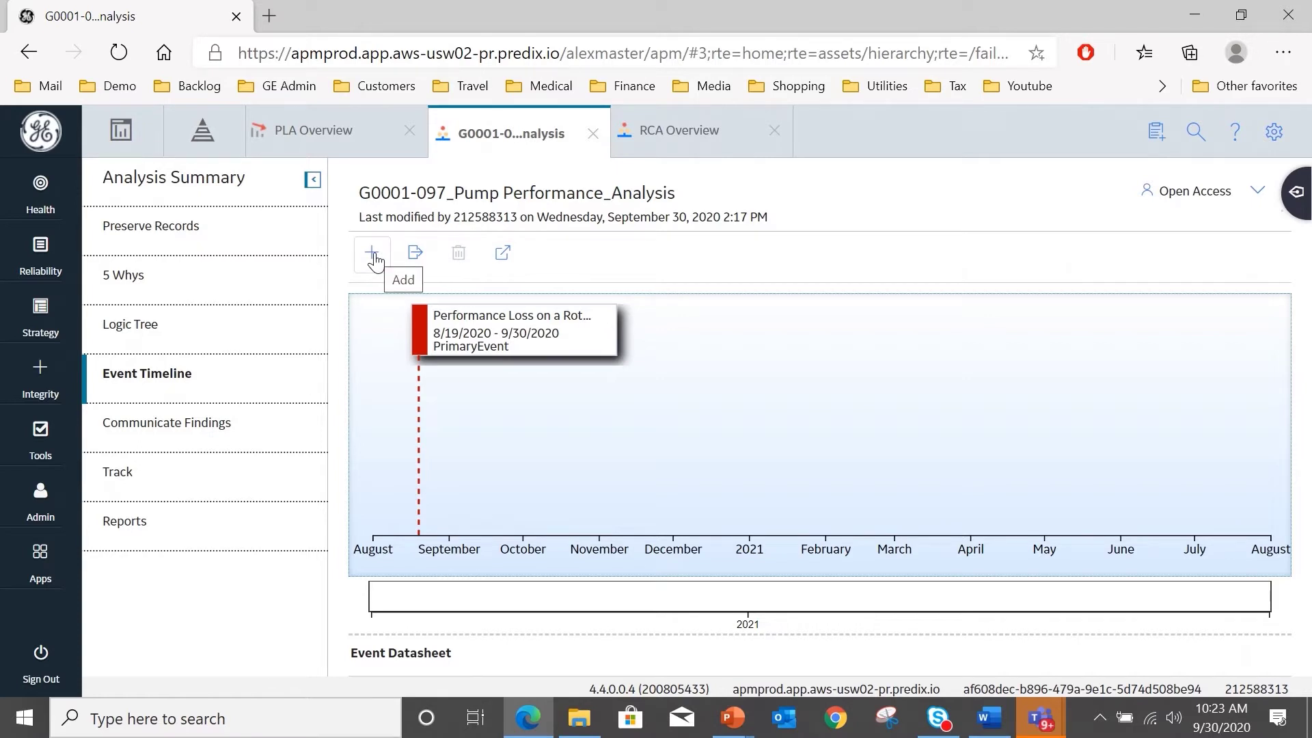
Step: Add a new timeline event labelled 'High Vibration' with event type Health
left_click(373, 256)
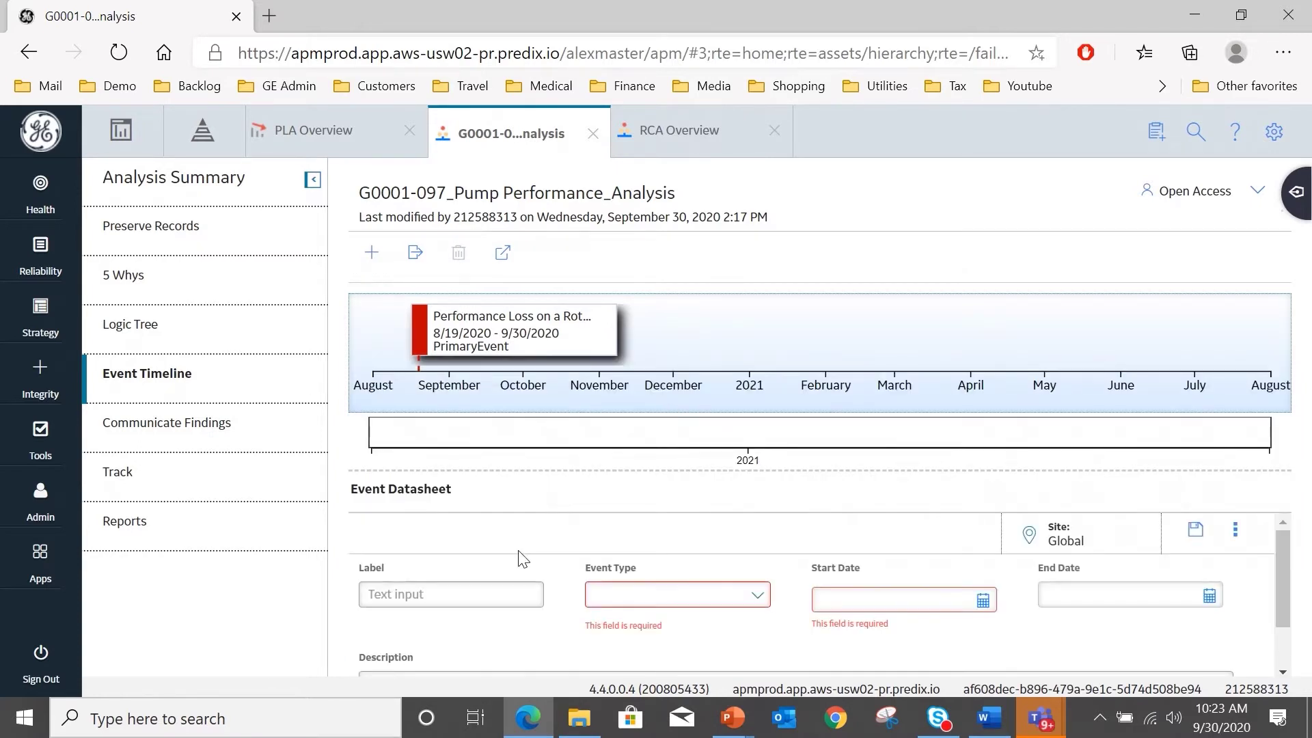
left_click(491, 598)
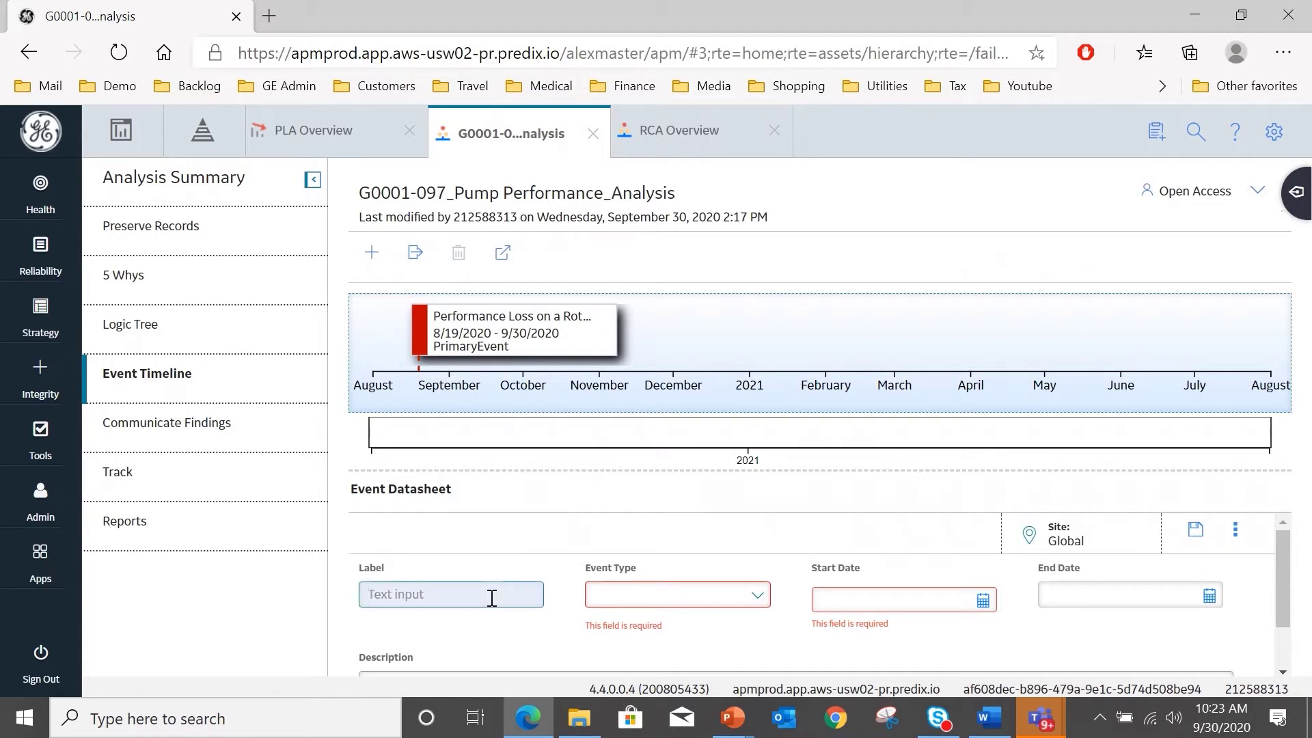
type("H")
type("e")
key("BackSpace")
key("BackSpace")
type("High Vibration")
left_click(756, 596)
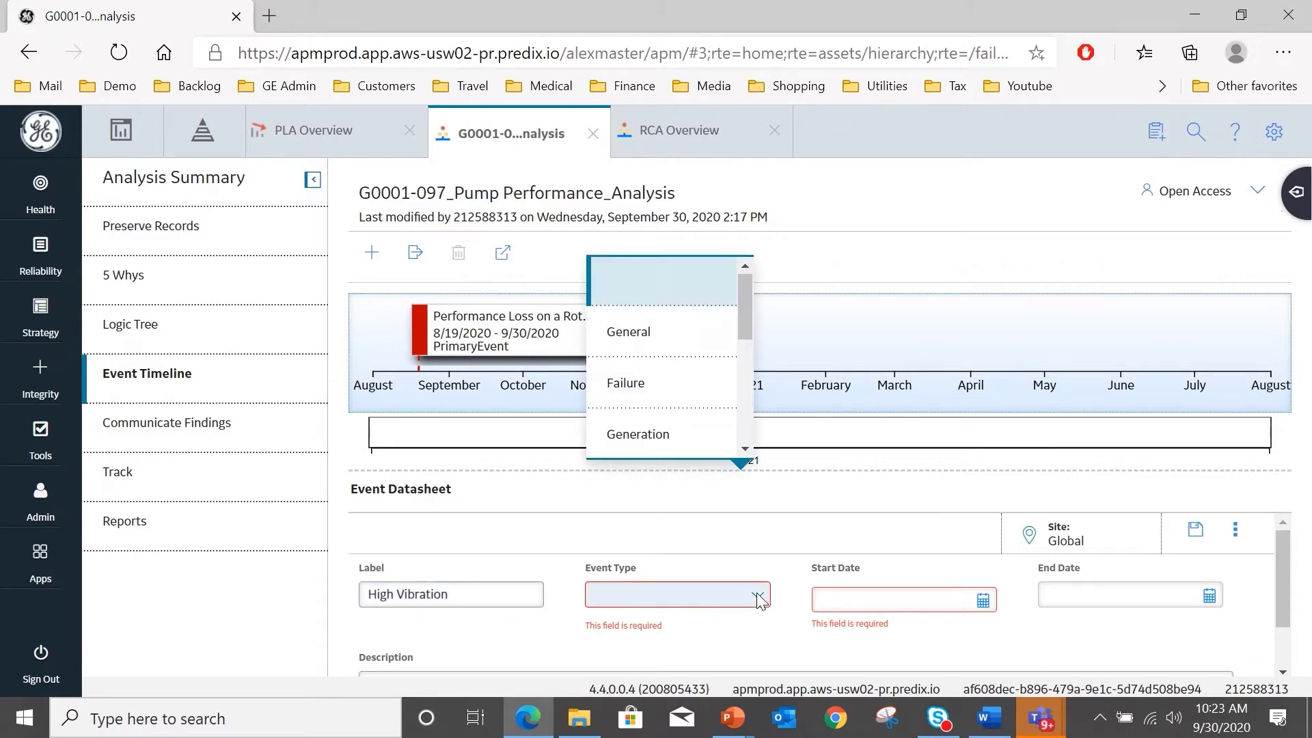
scroll(755, 340, "down", 2)
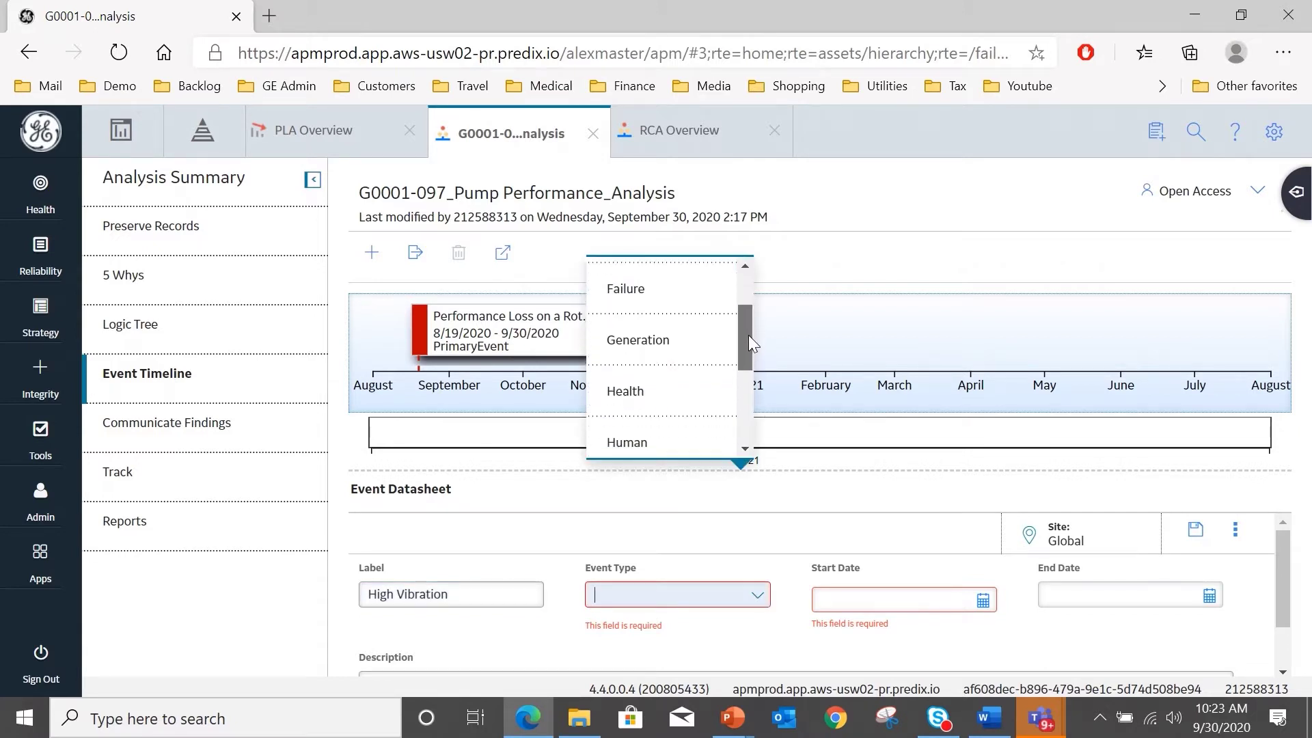
left_click(707, 381)
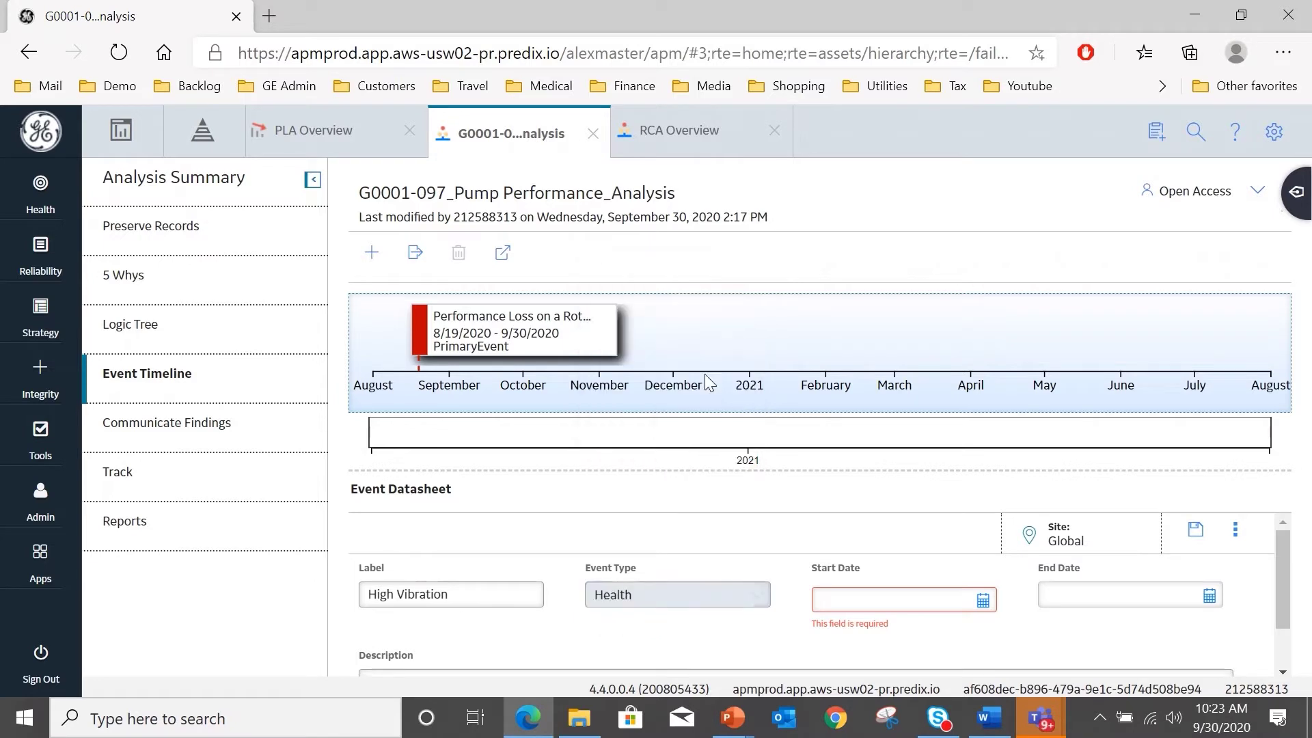
Step: Date the High Vibration event 08/11/2020 to 08/13/2020 and save it
left_click(983, 602)
left_click(838, 225)
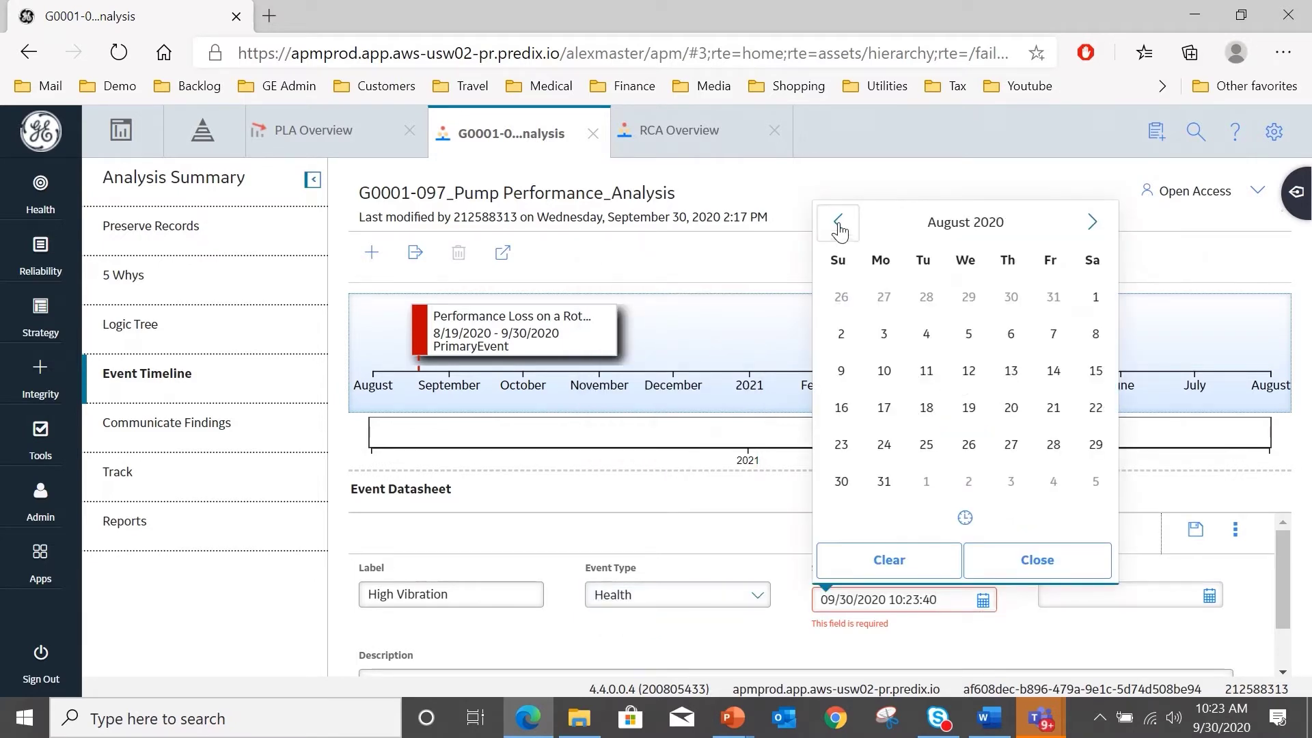
left_click(929, 373)
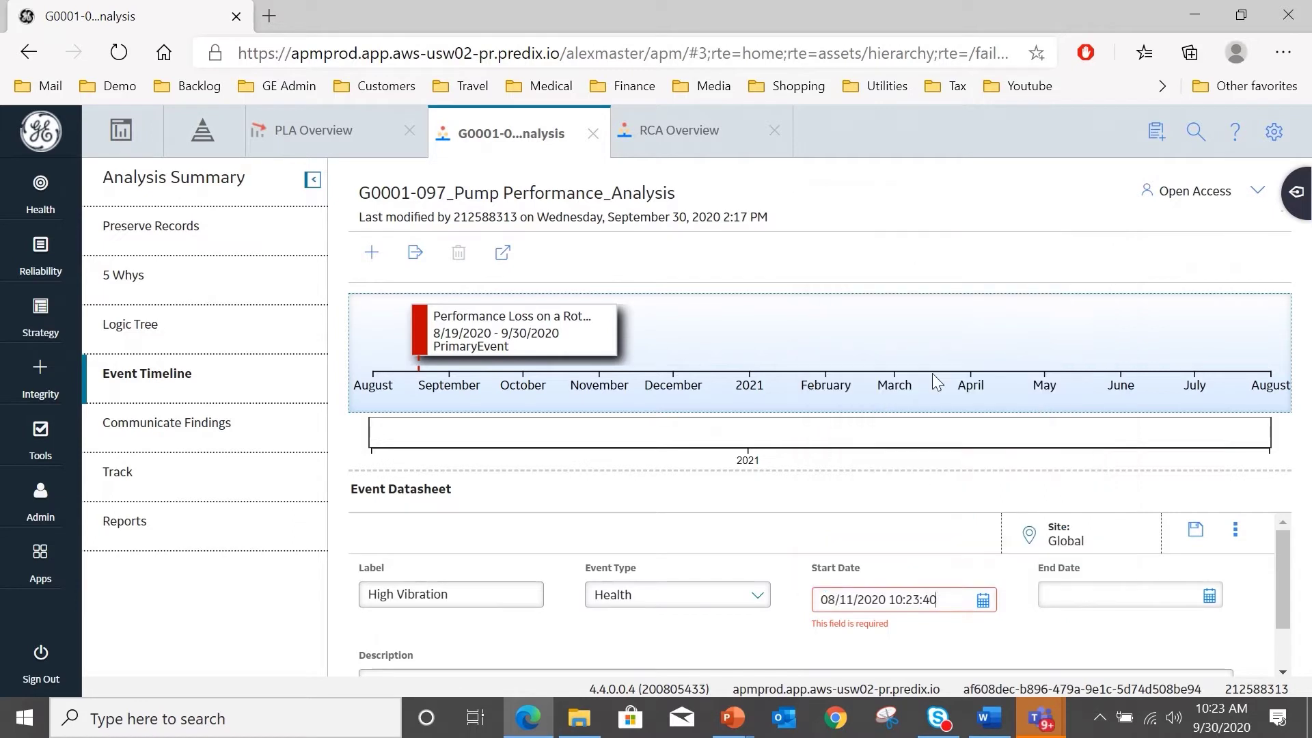
left_click(1209, 595)
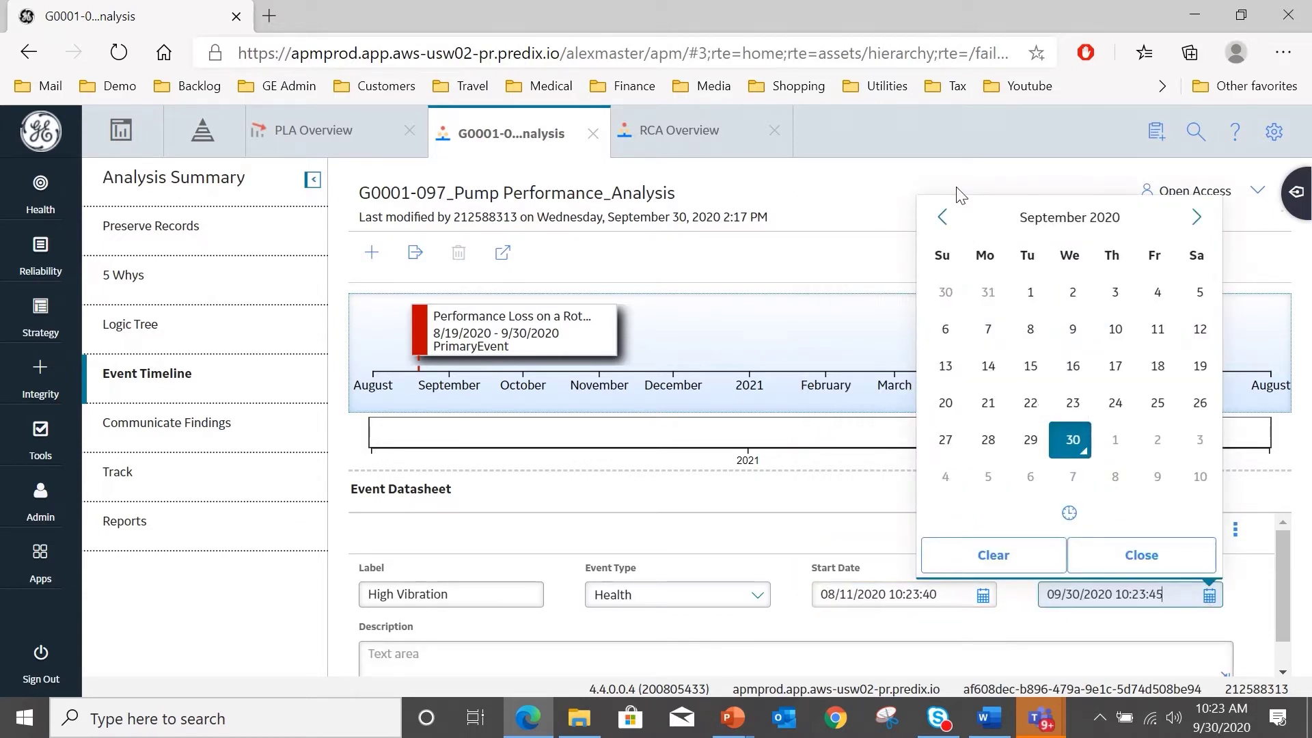
left_click(942, 217)
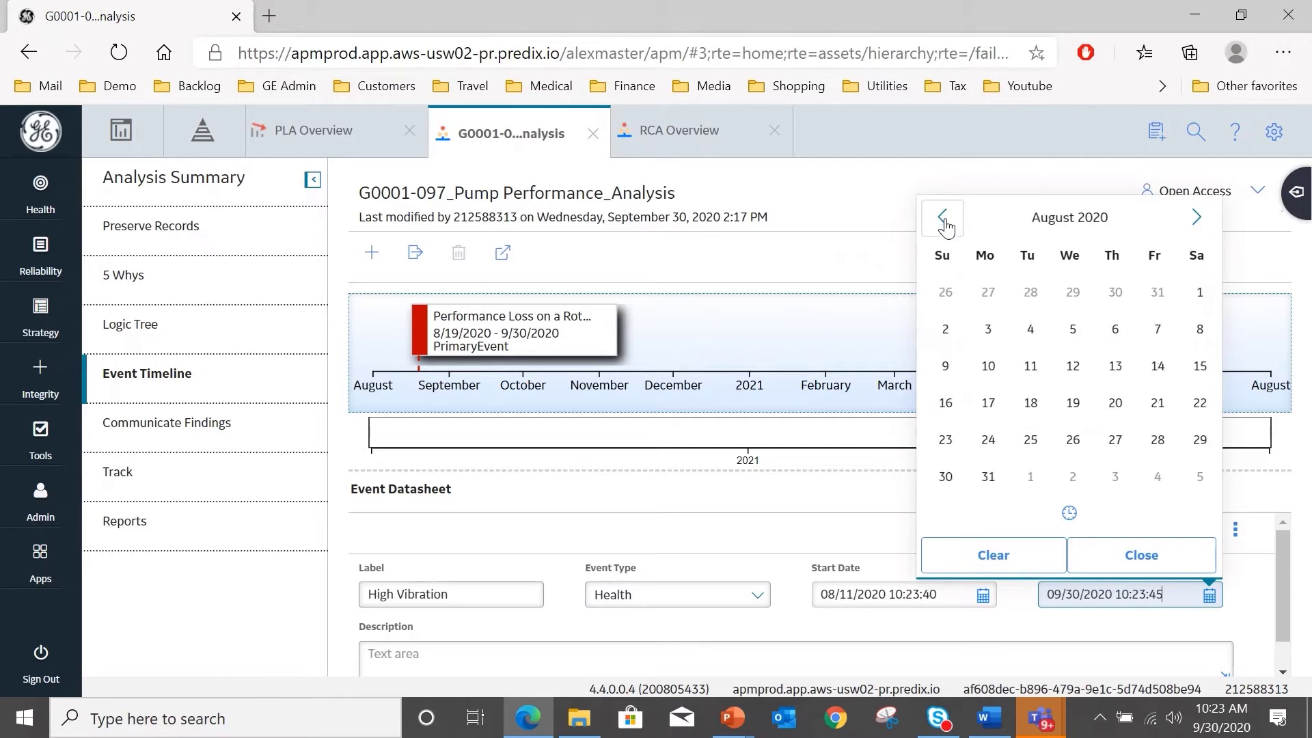
left_click(1115, 369)
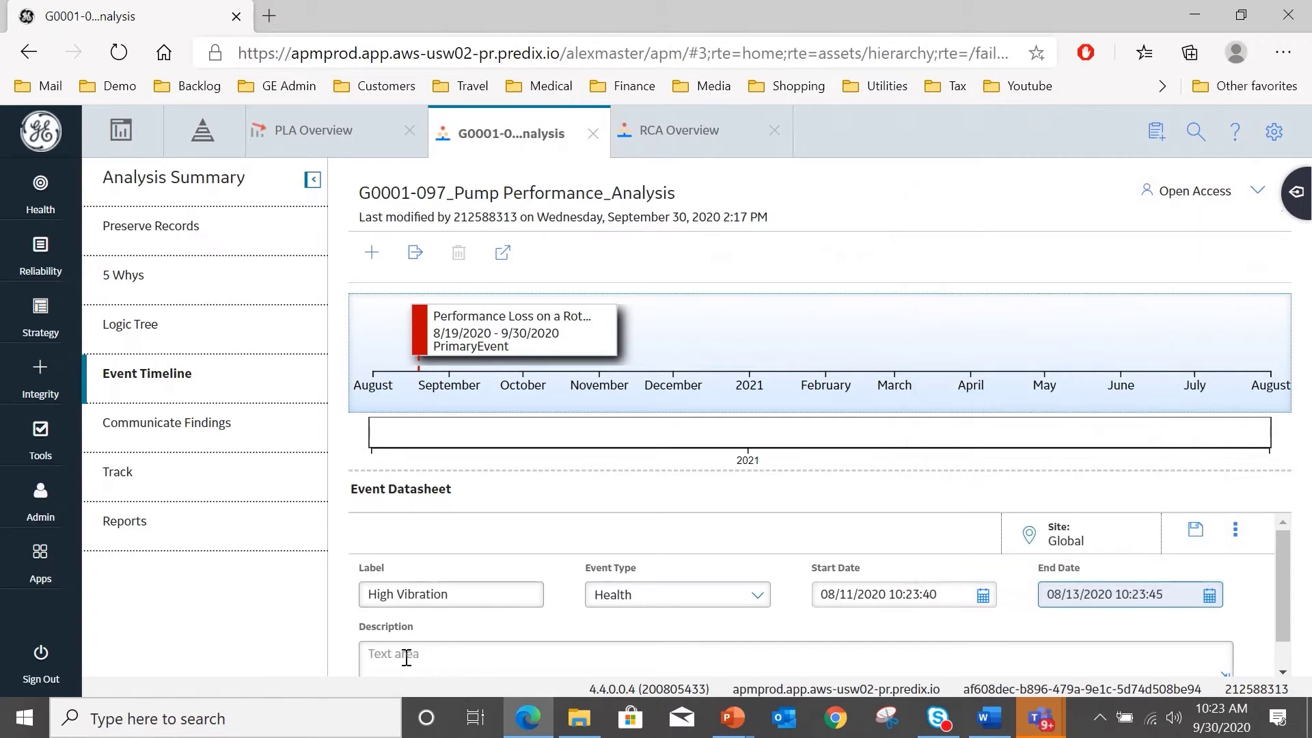
left_click(1195, 530)
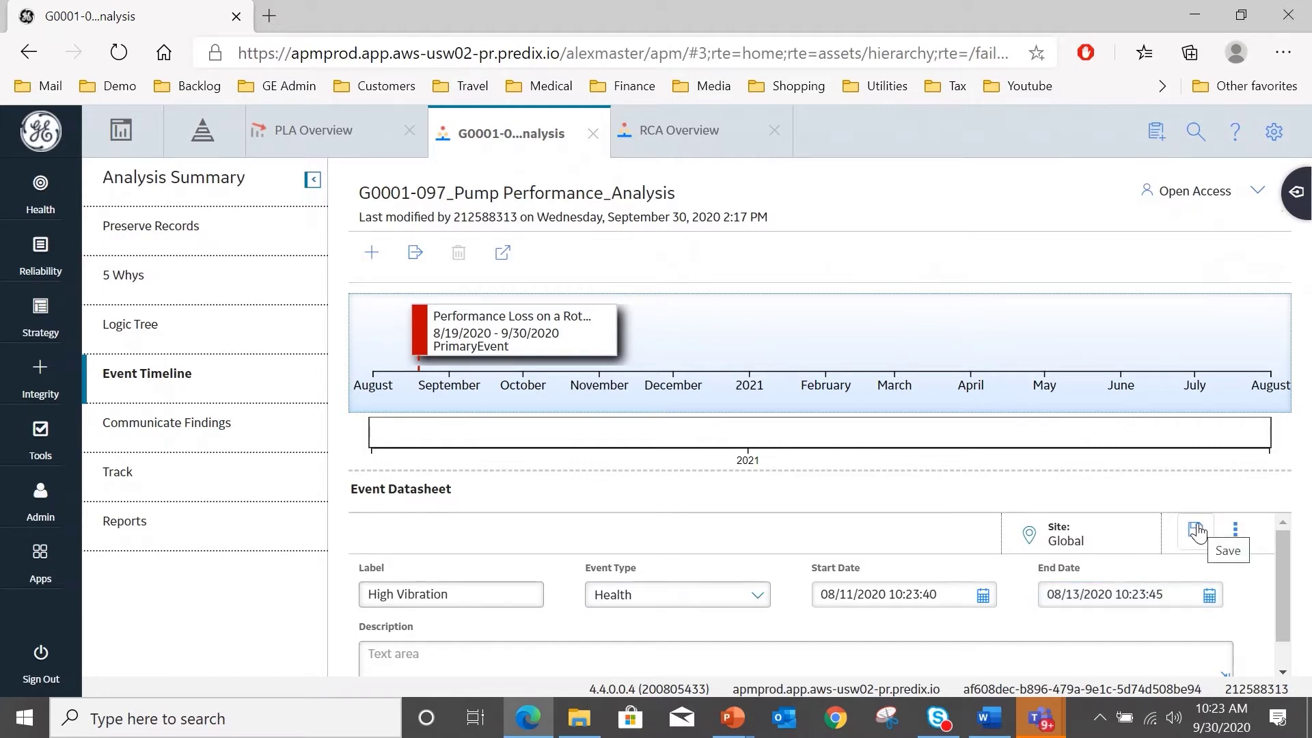
left_click(1196, 530)
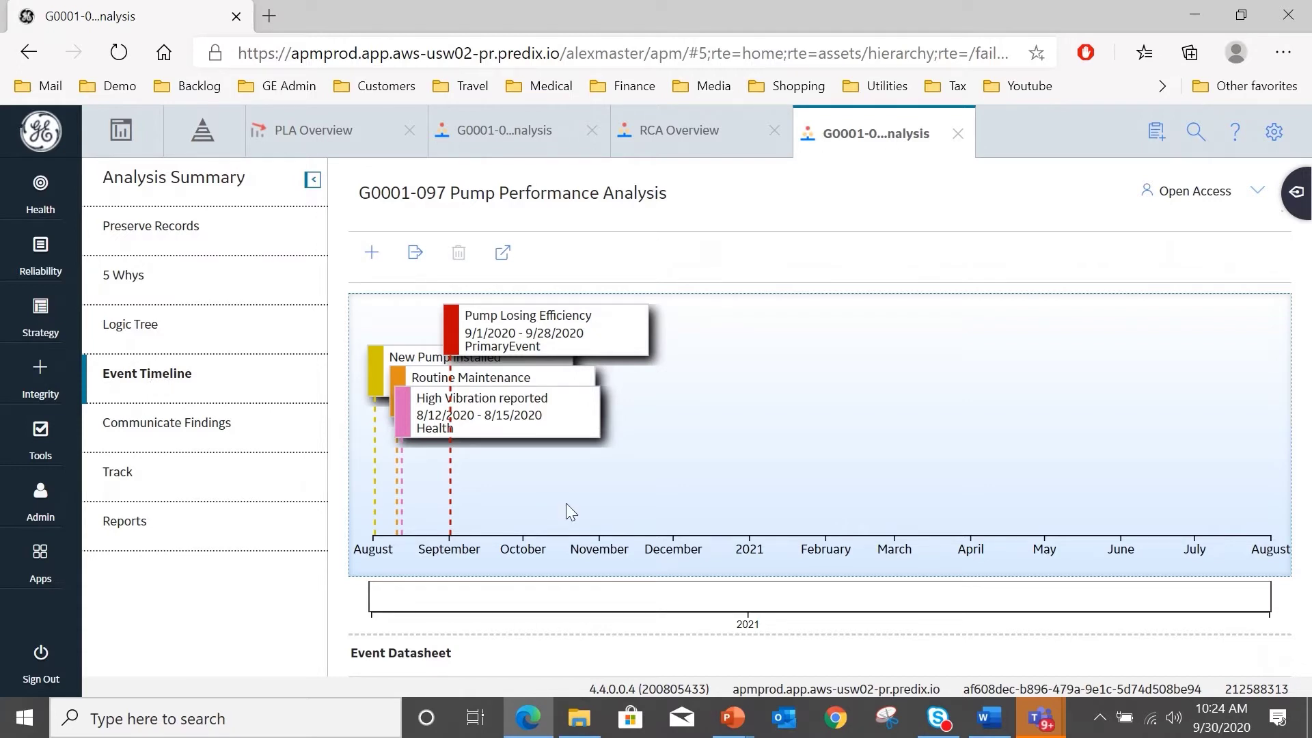
Step: Narrow the timeline range to roughly Jul 26 – Sep 13 so all four pump events are readable
double_click(915, 425)
left_click_drag(369, 598, 383, 599)
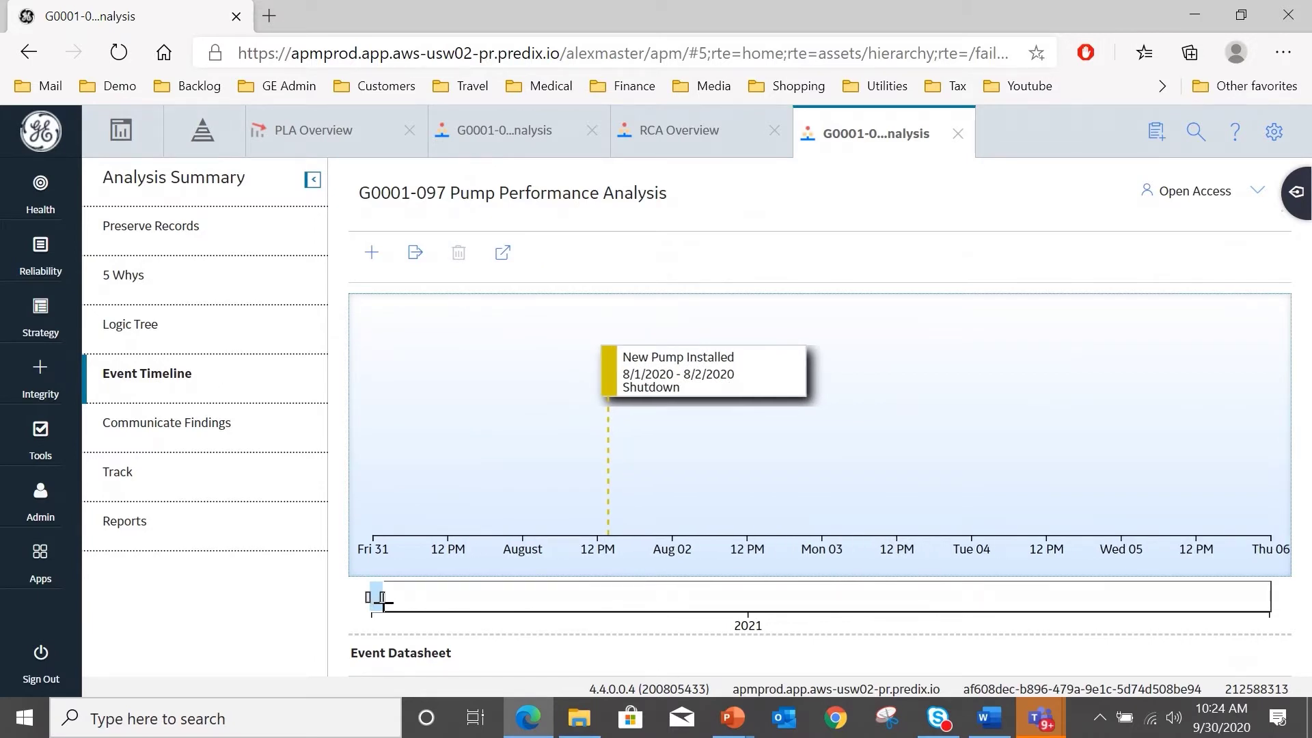
left_click_drag(384, 602, 409, 607)
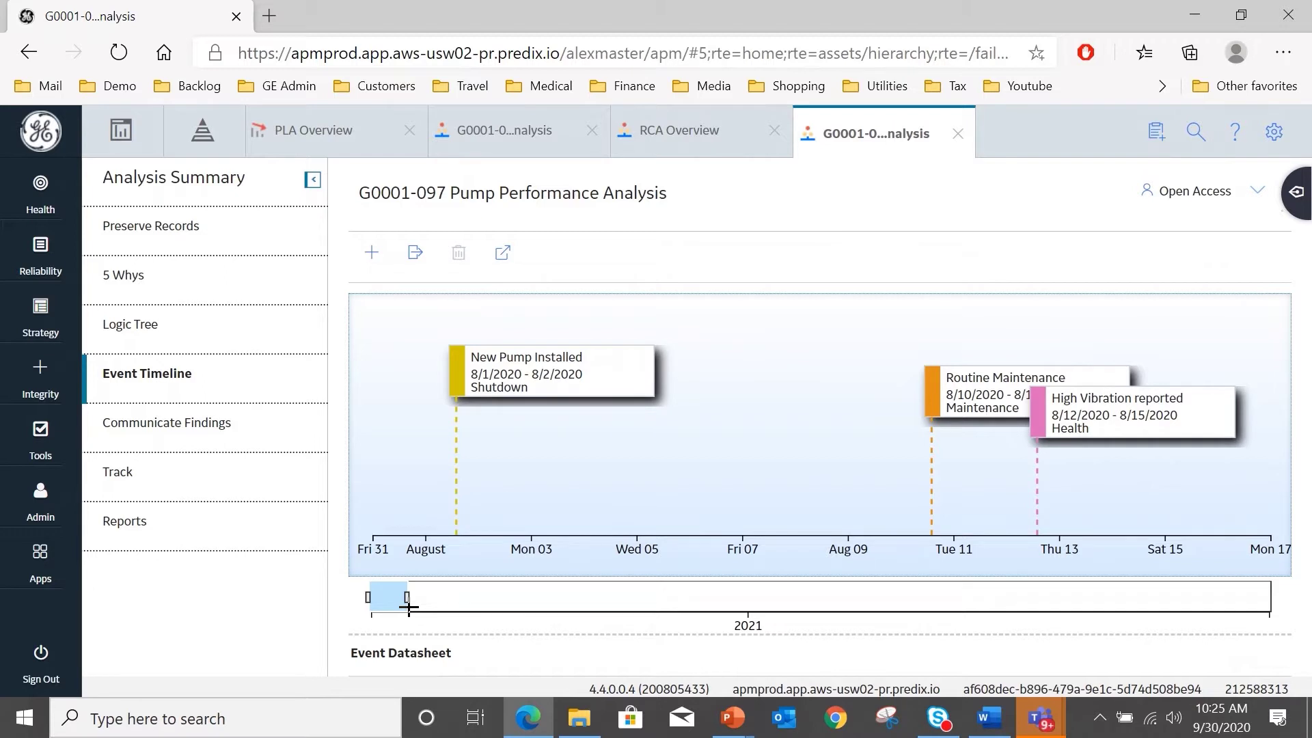
left_click_drag(409, 607, 466, 608)
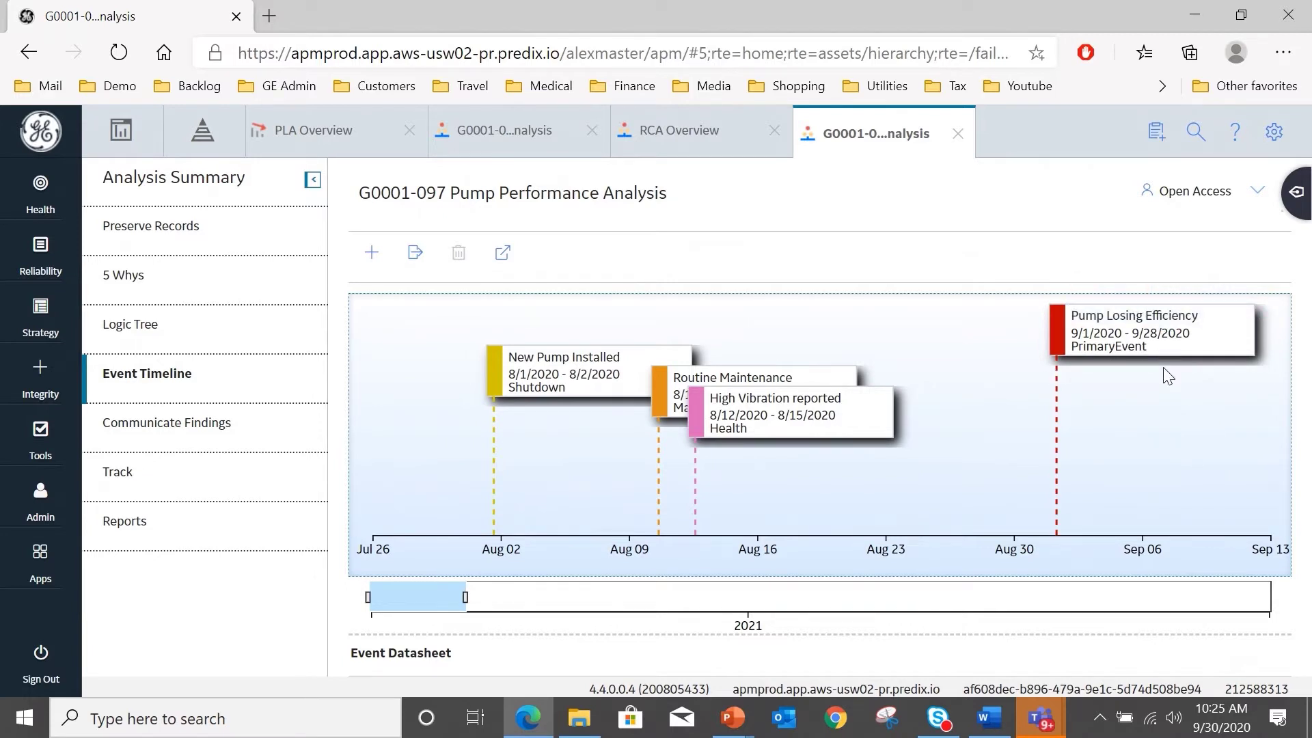
Step: Zoom the separate event timeline view in on August, then return to the pump analysis tab
left_click(504, 256)
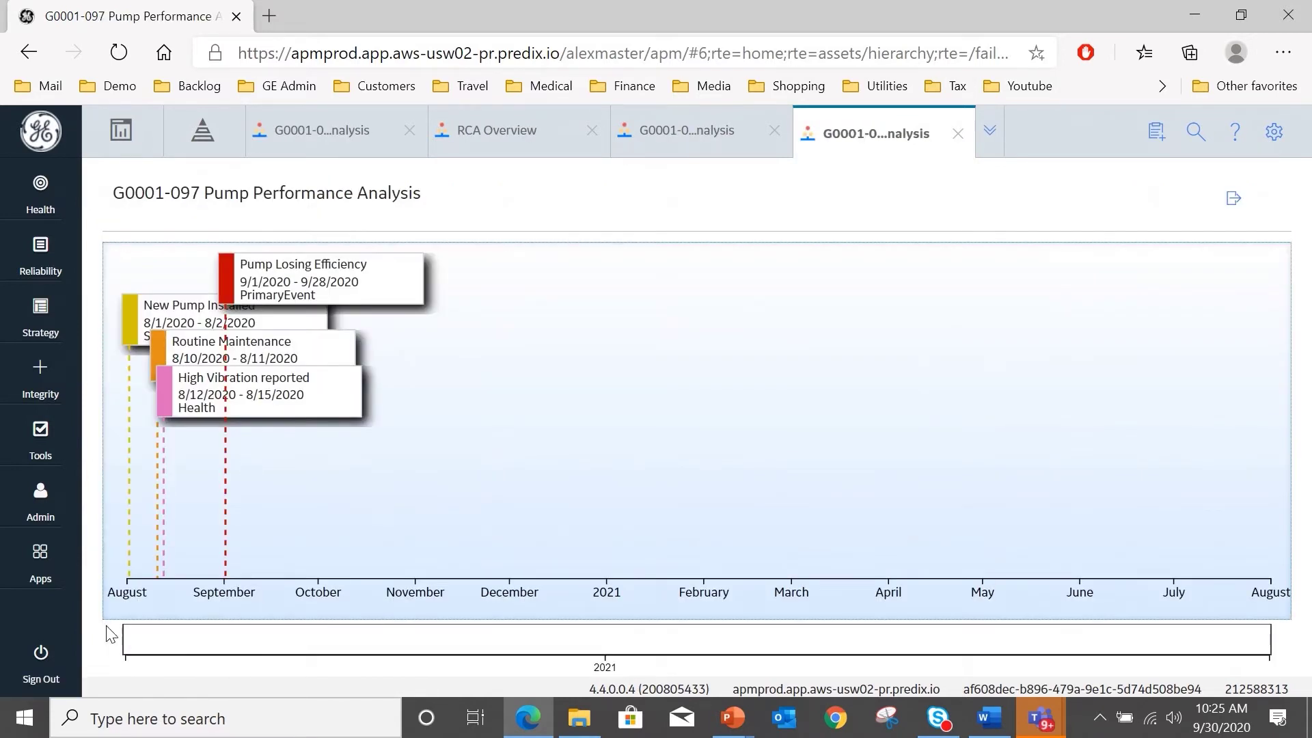
left_click_drag(123, 640, 244, 644)
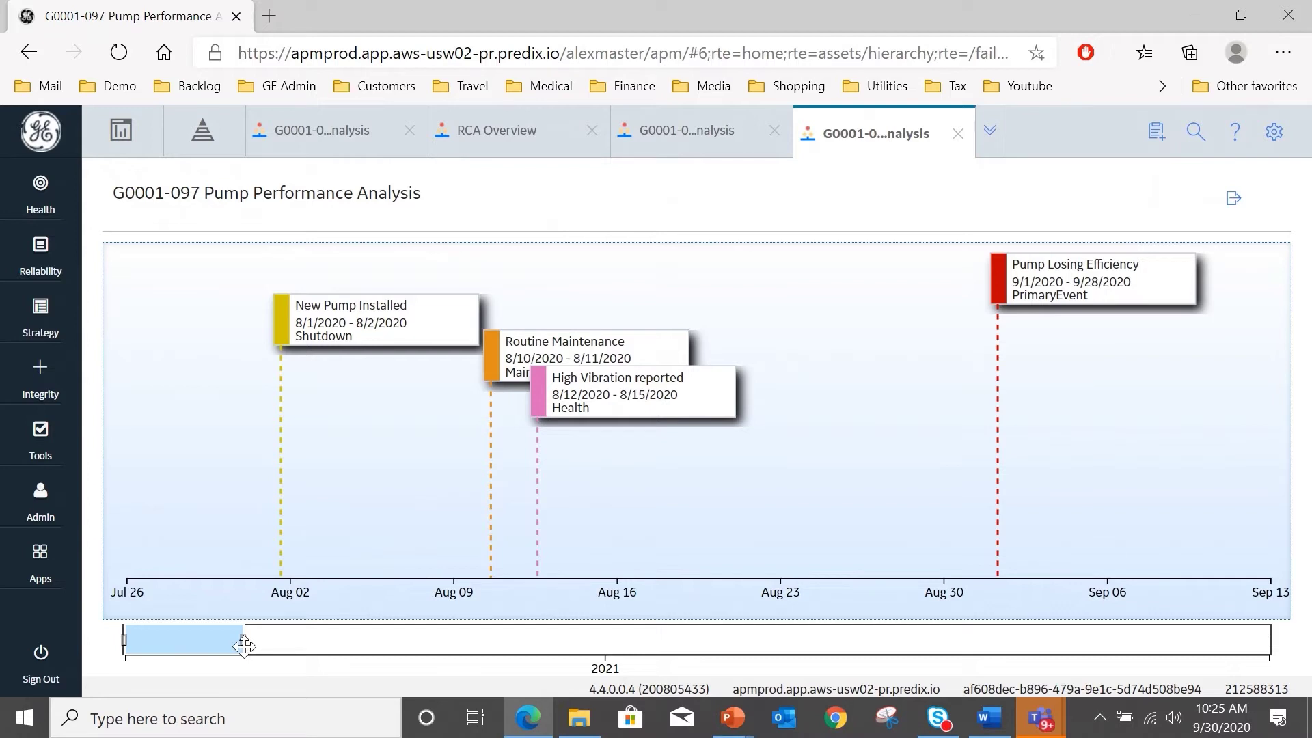
left_click(697, 131)
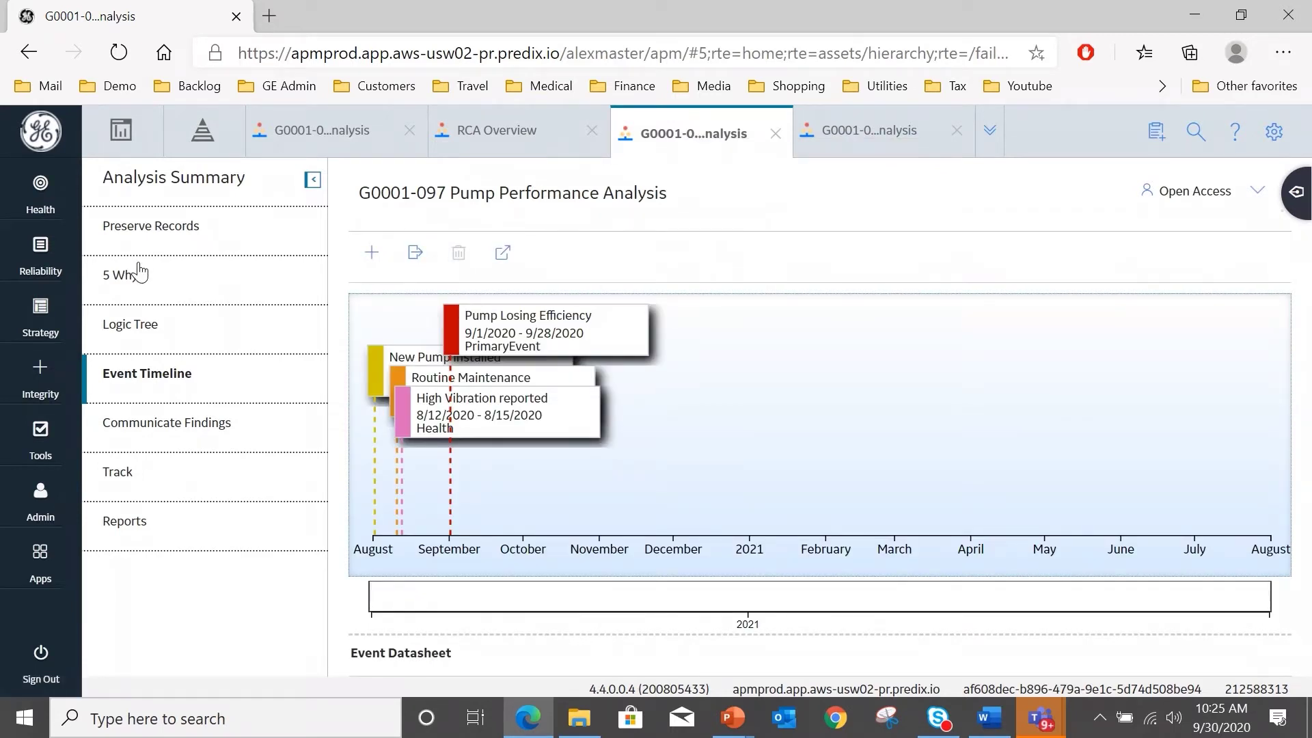
Step: Open Preserve Records, start a new record assigned to a team member, then discard it unsaved
left_click(196, 191)
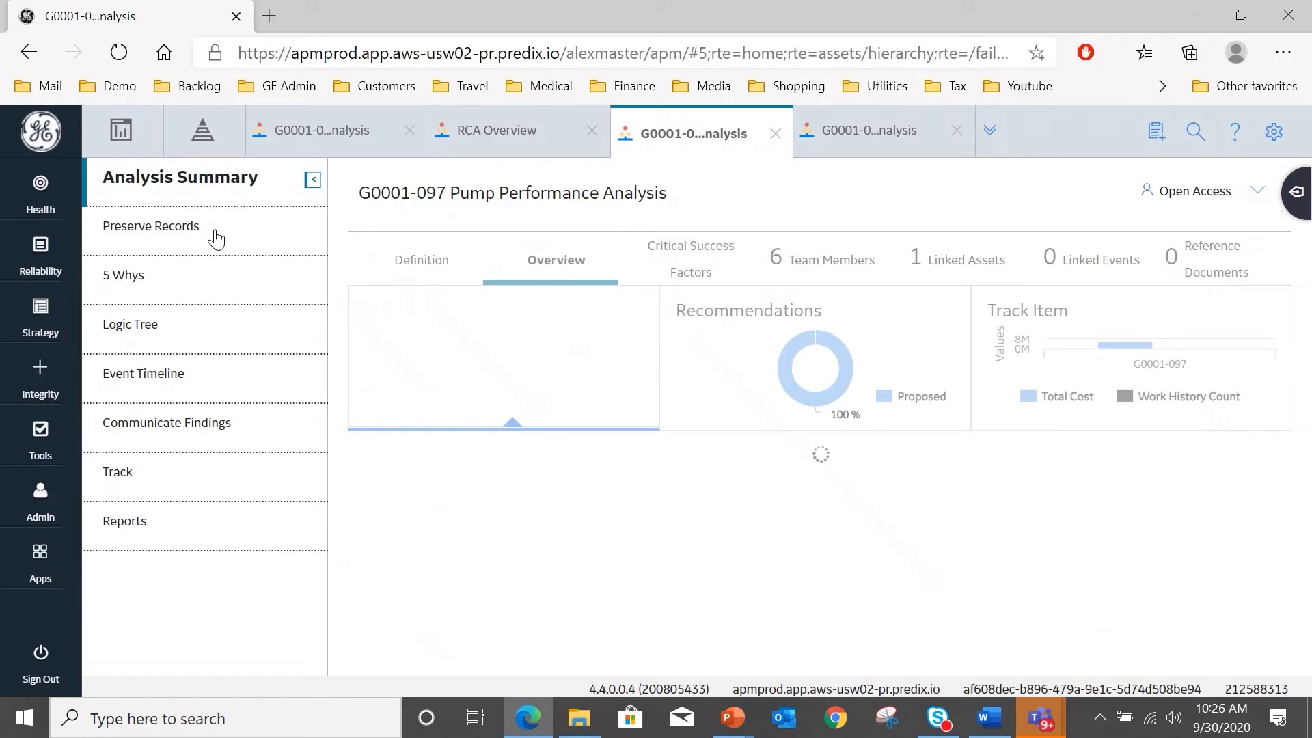
left_click(167, 233)
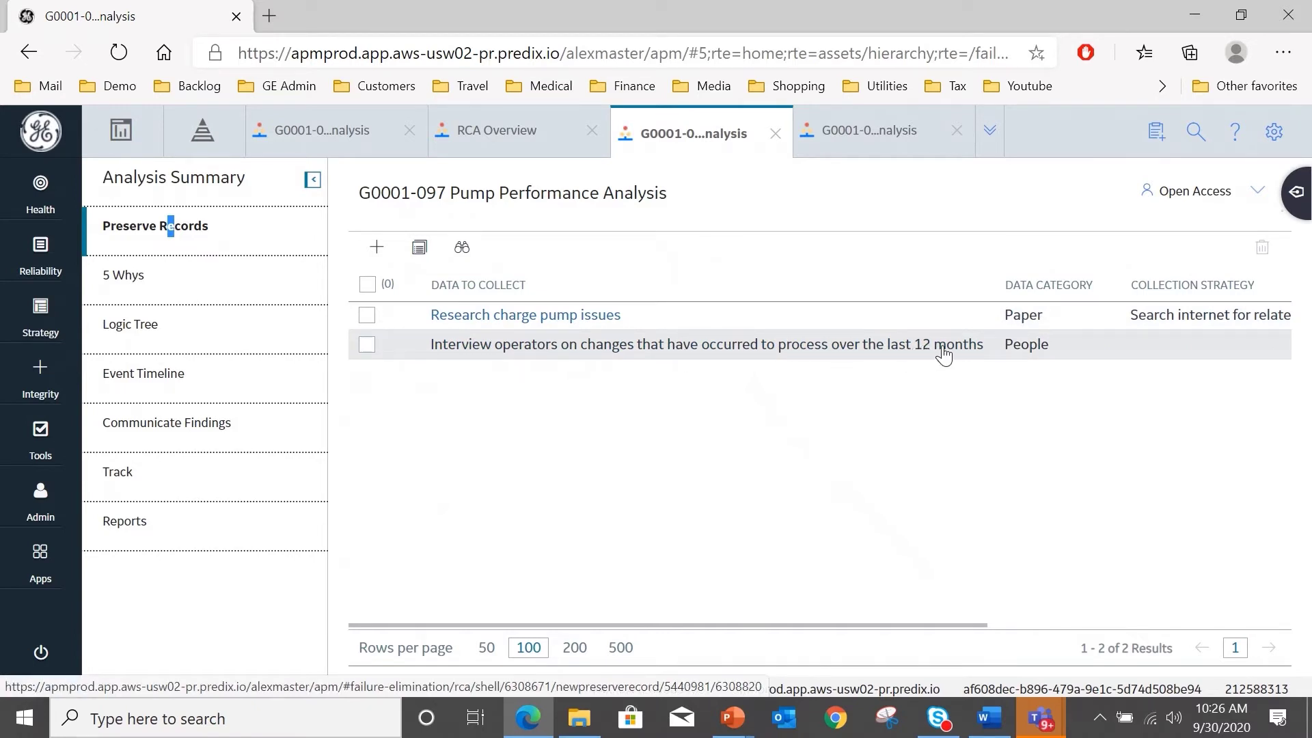
left_click(377, 252)
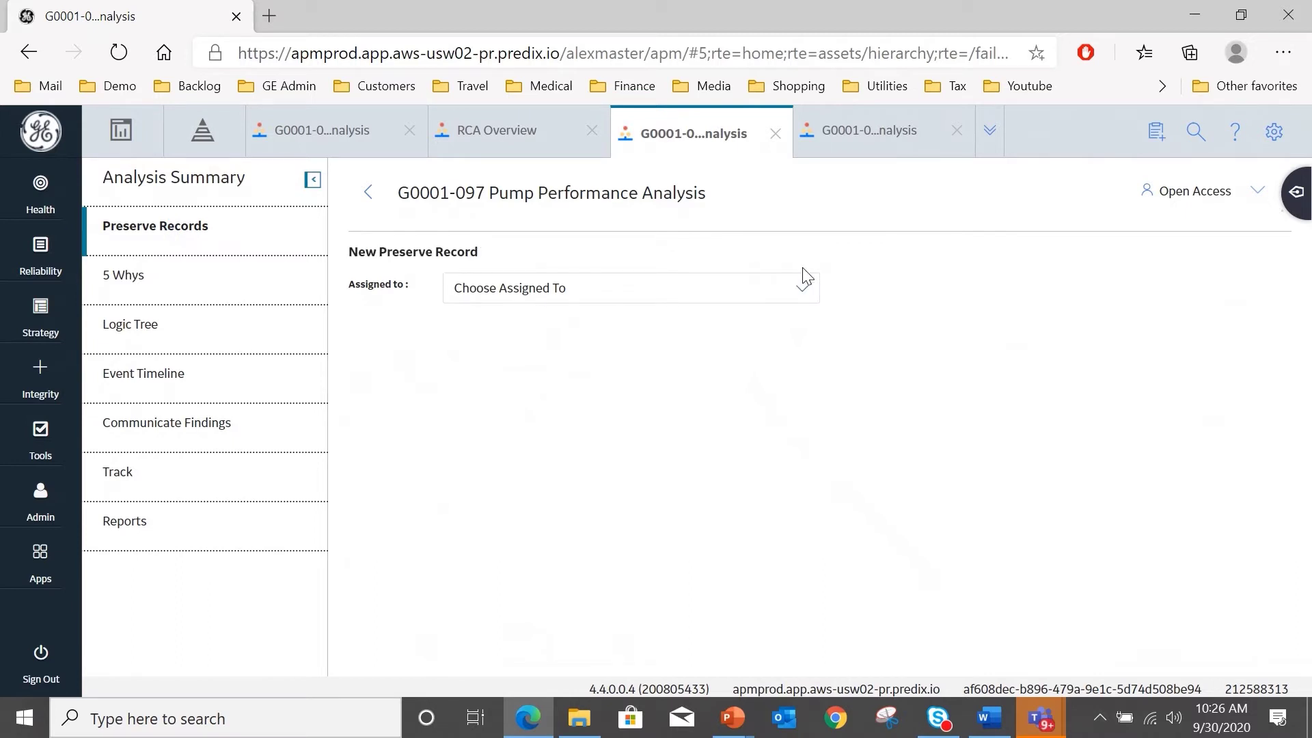
left_click(804, 290)
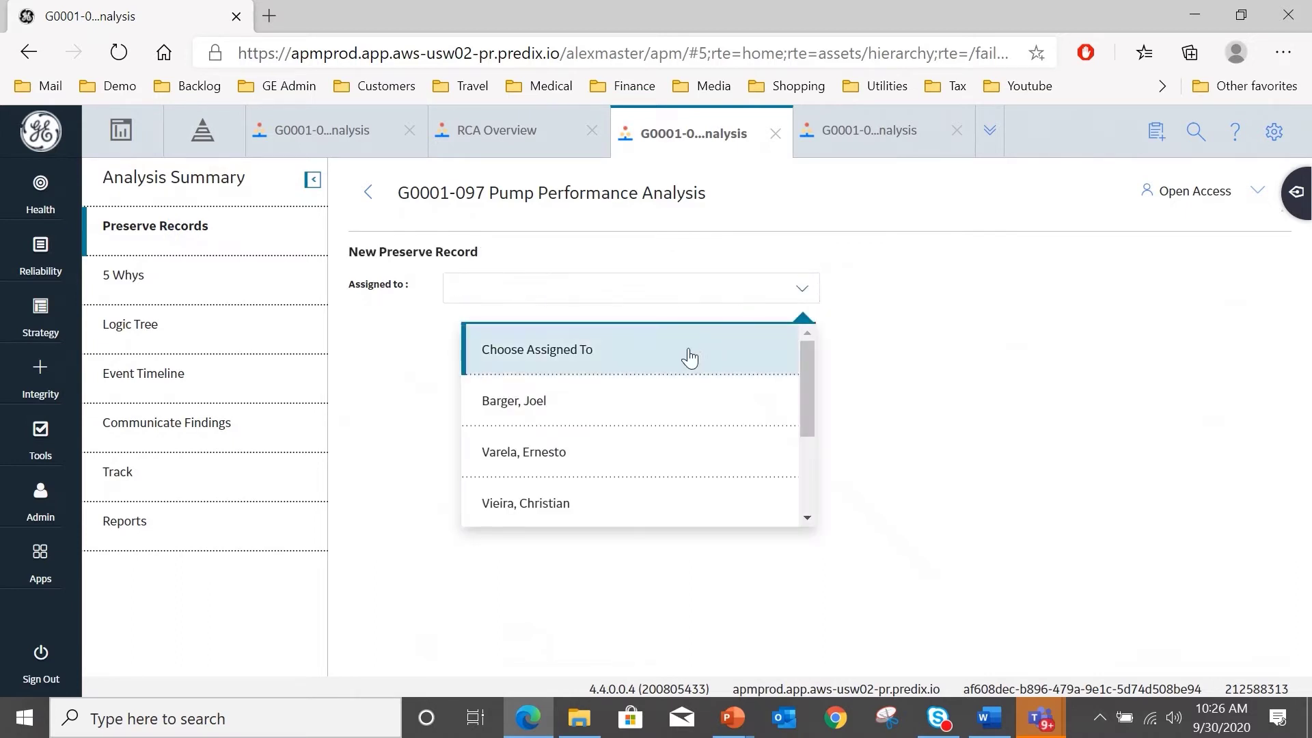
left_click(626, 395)
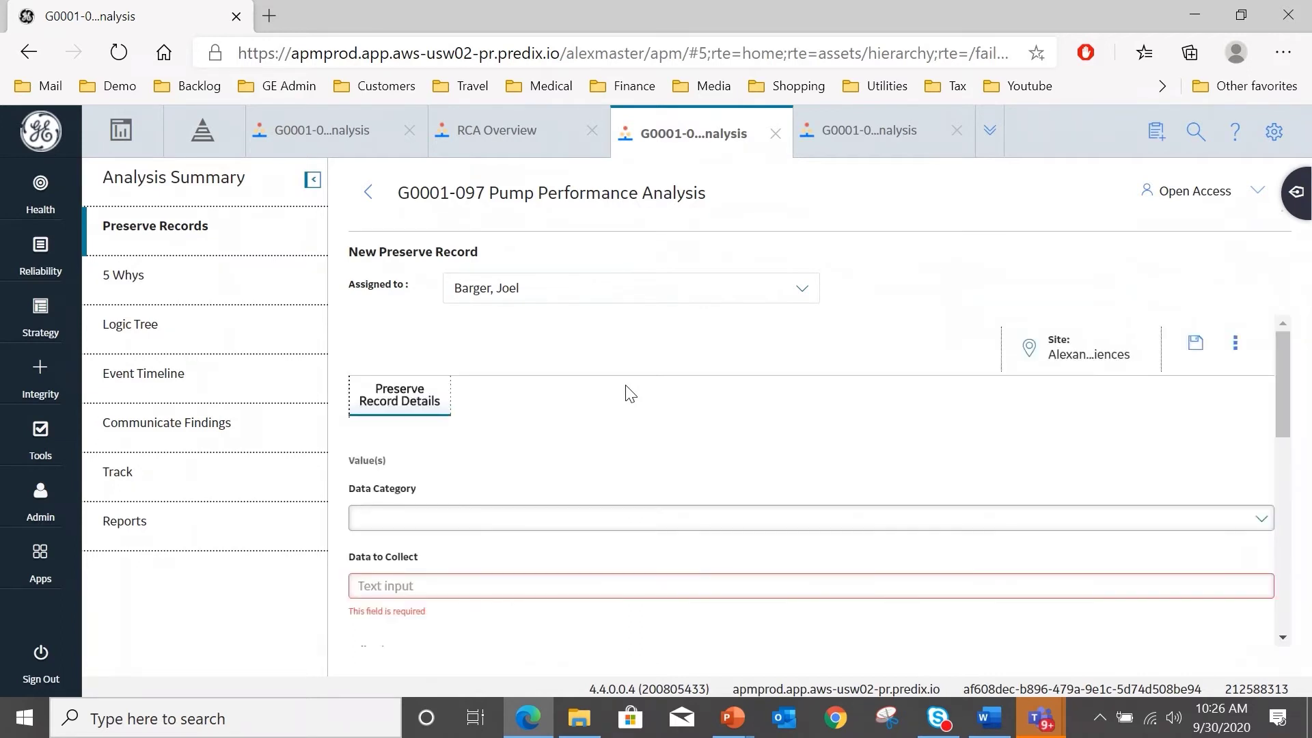
left_click(369, 194)
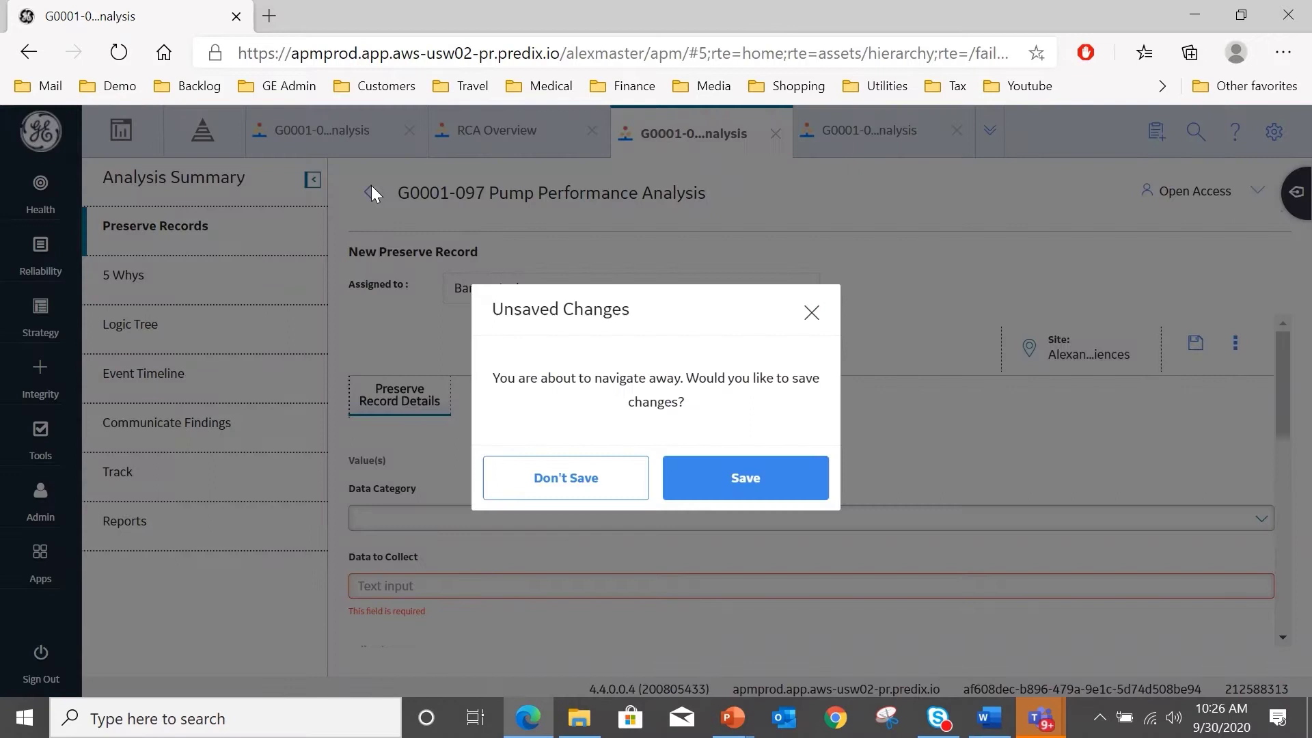
left_click(565, 476)
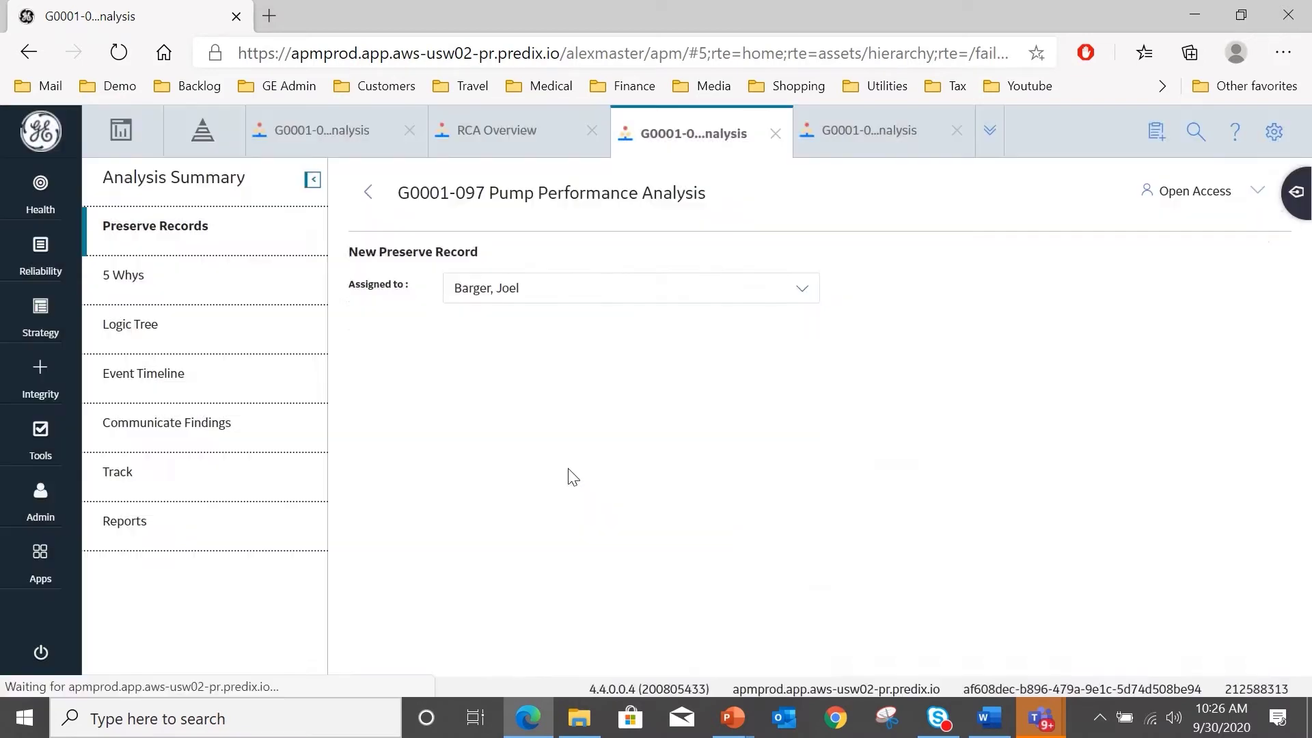
Step: Open the 5 Whys worksheet, then the pump analysis's Logic Tree
left_click(123, 280)
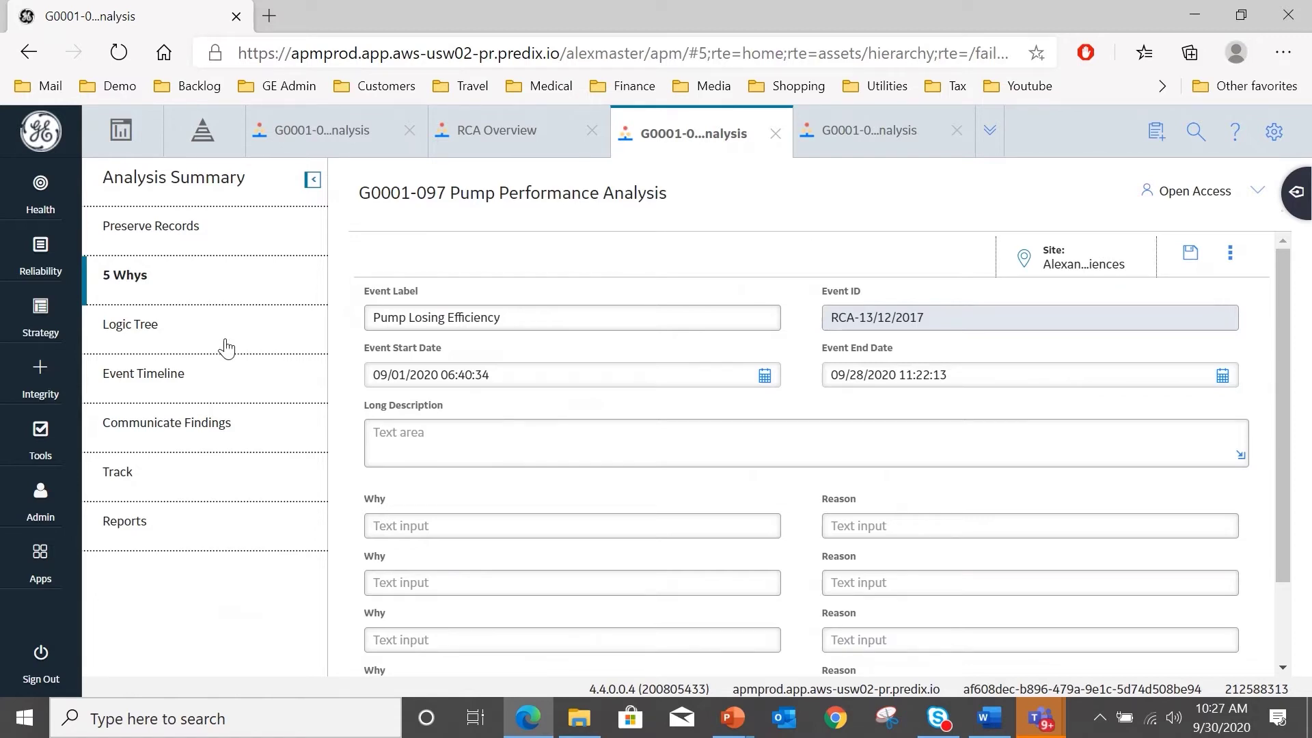
left_click(135, 331)
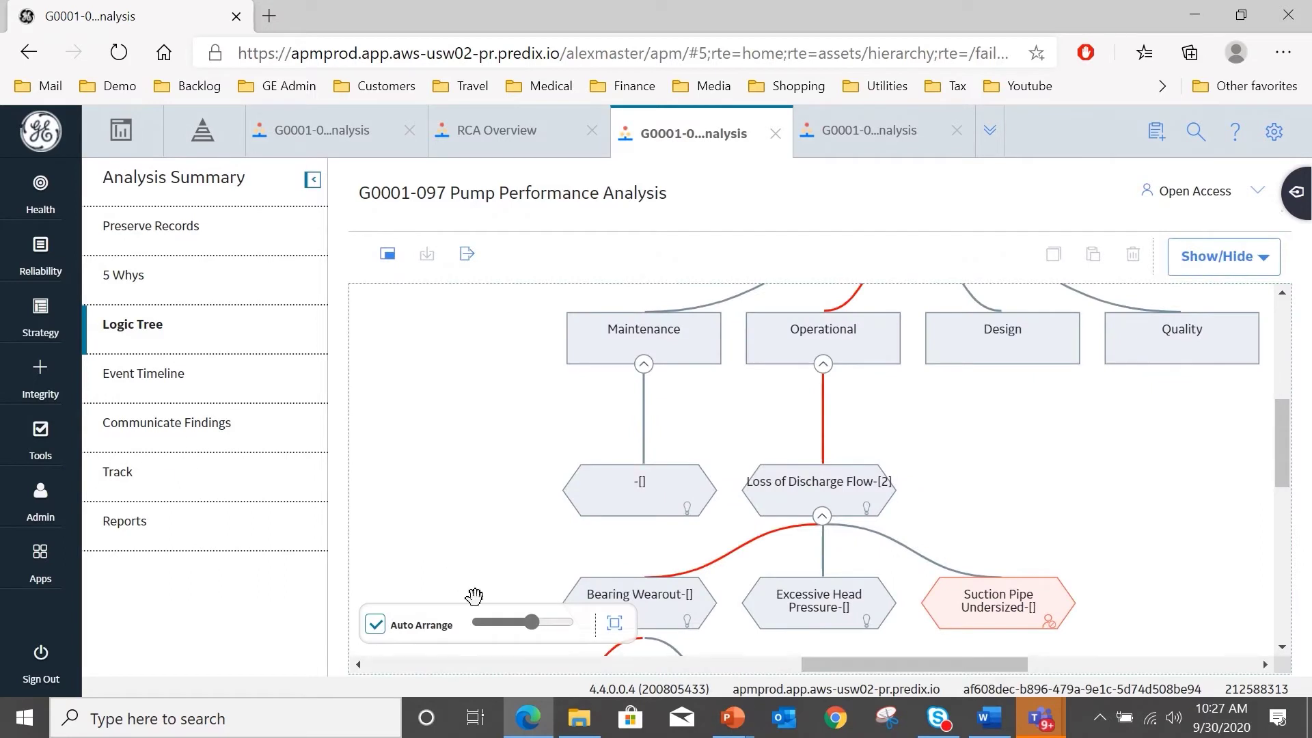
Step: Zoom out the logic tree and scroll up to show the Pump Losing Efficiency root node
left_click(514, 623)
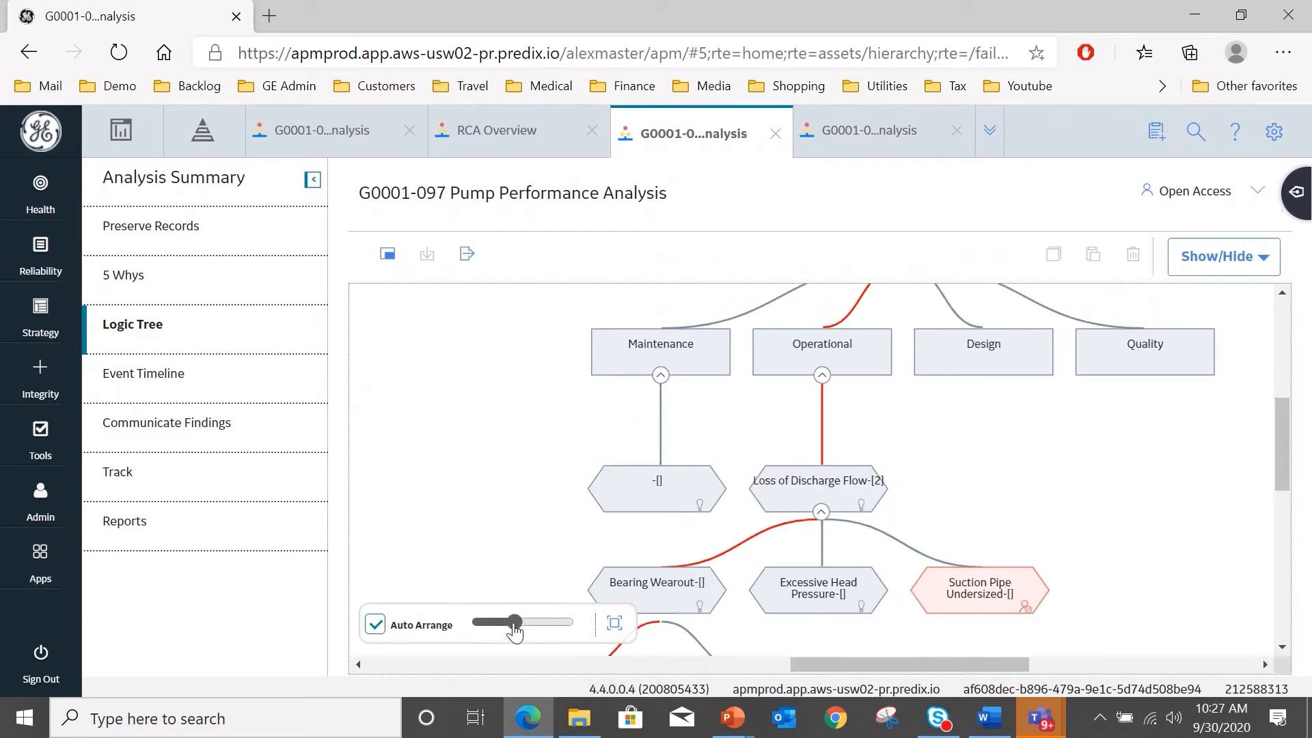
left_click_drag(514, 629, 496, 625)
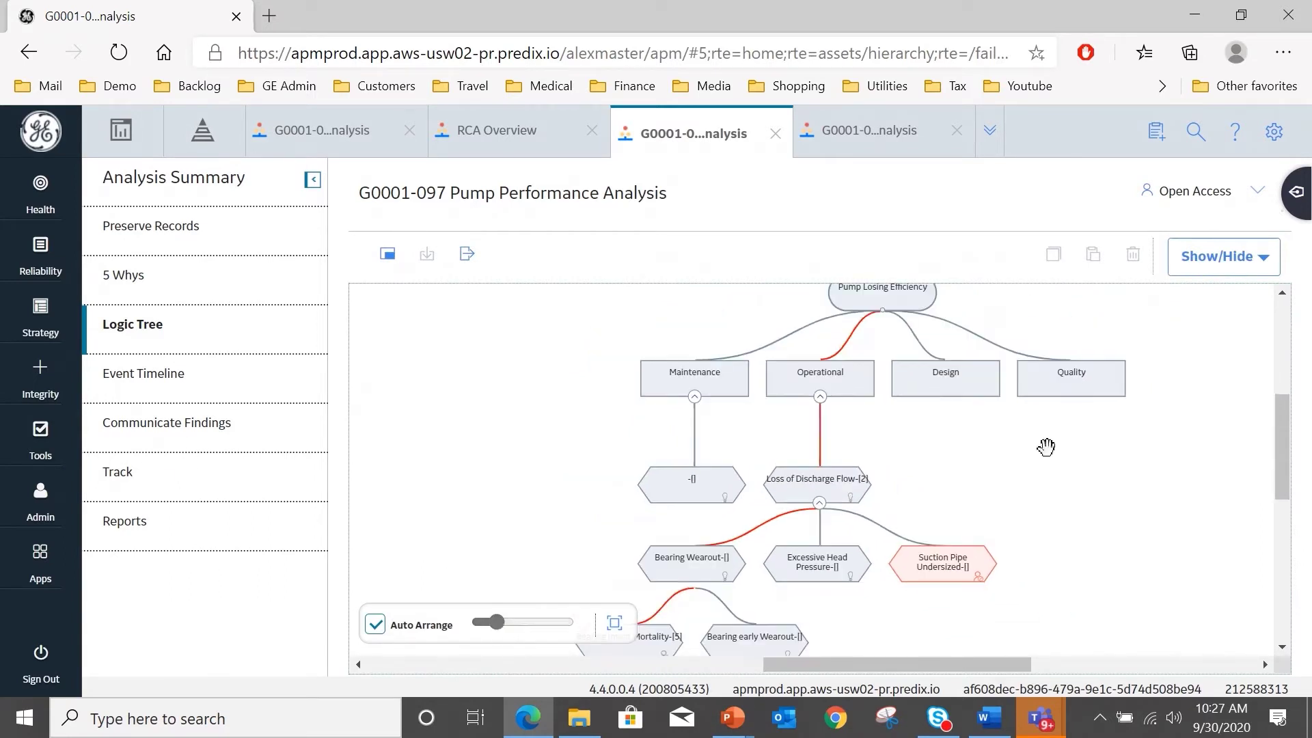
left_click_drag(1282, 447, 1281, 429)
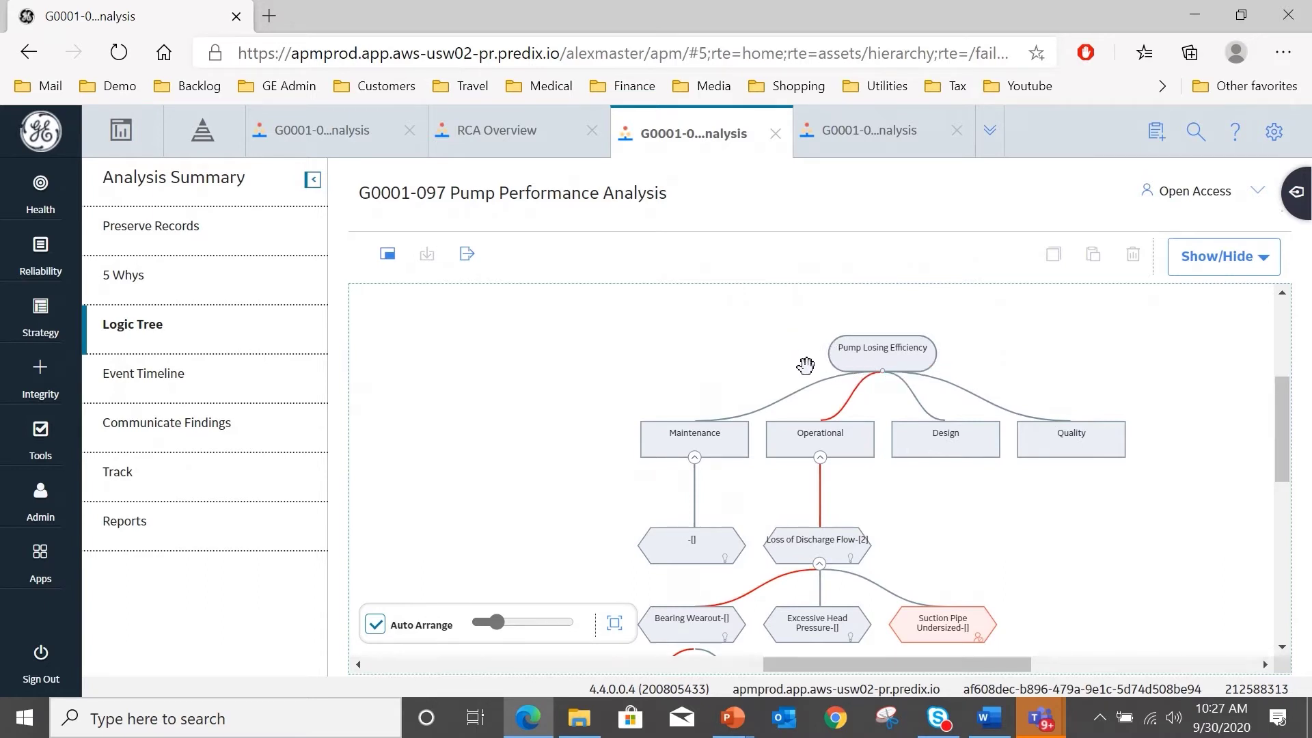
Step: Add 'Process' as a fifth failure mode of the Pump Losing Efficiency node
left_click(886, 352)
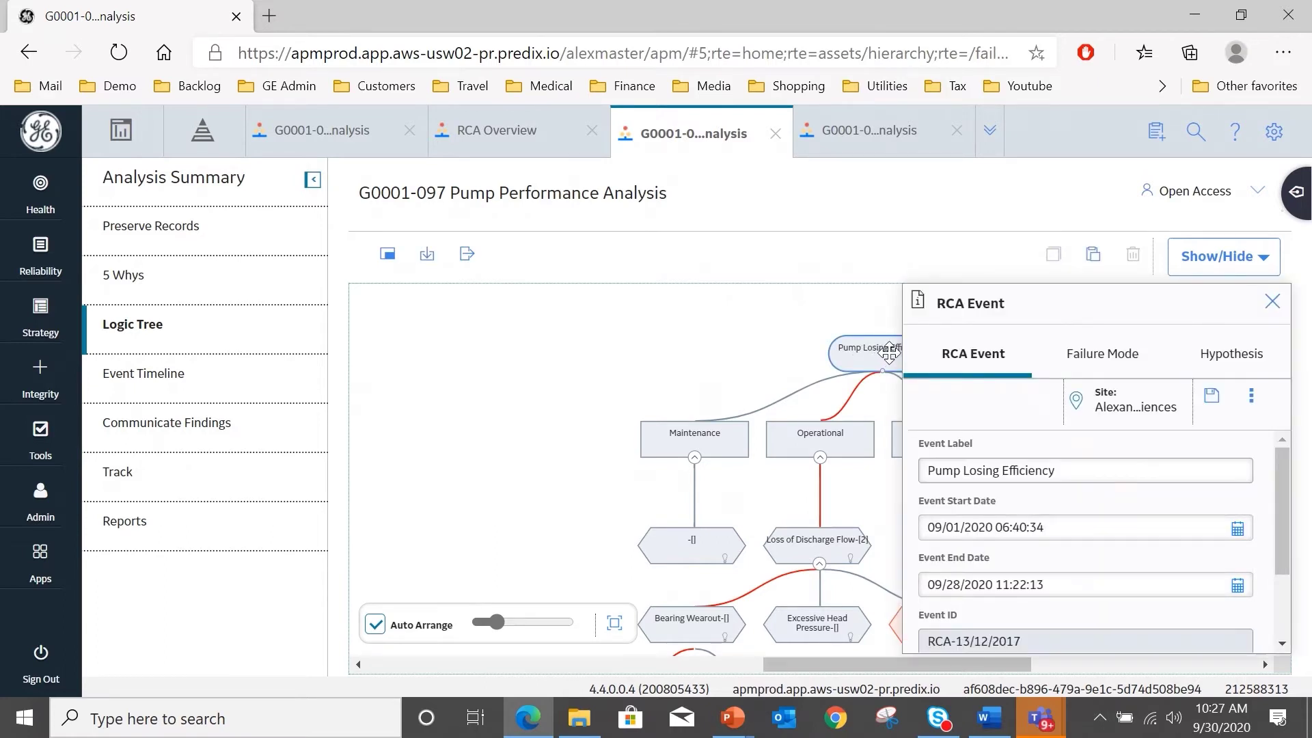
left_click(1126, 357)
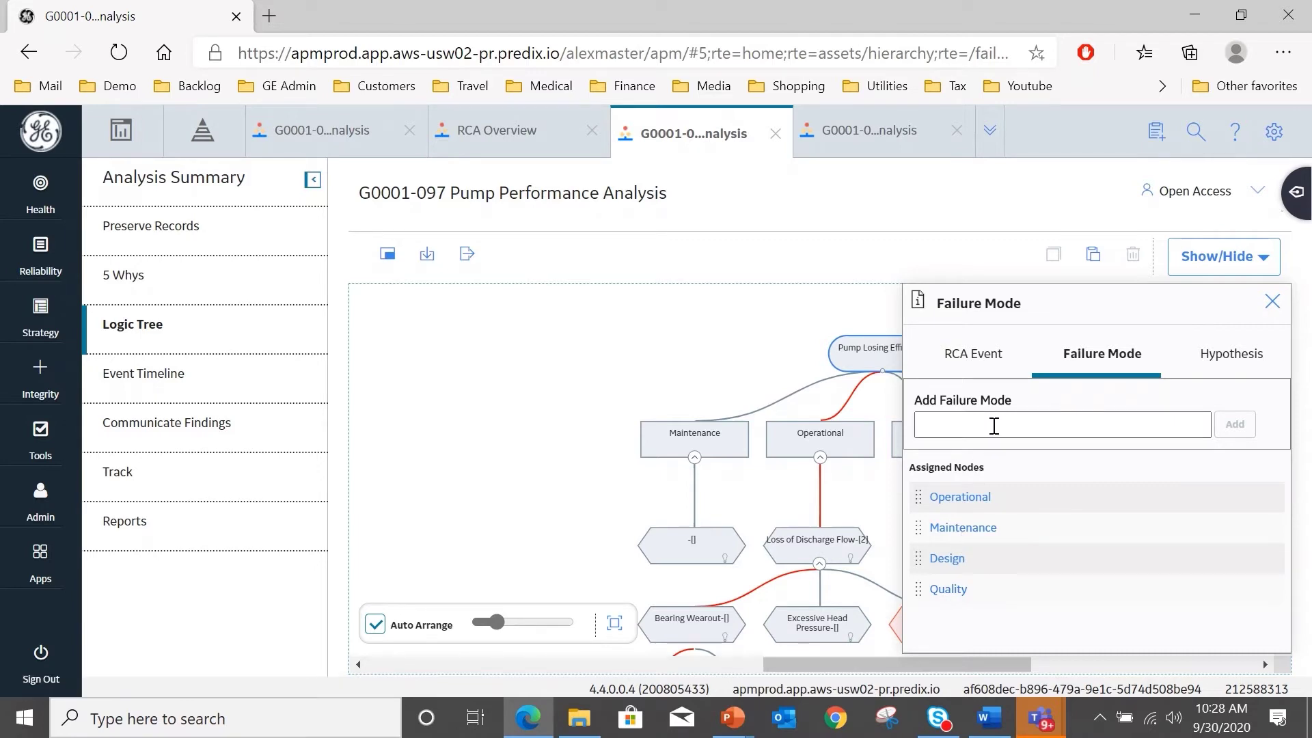
type("Process")
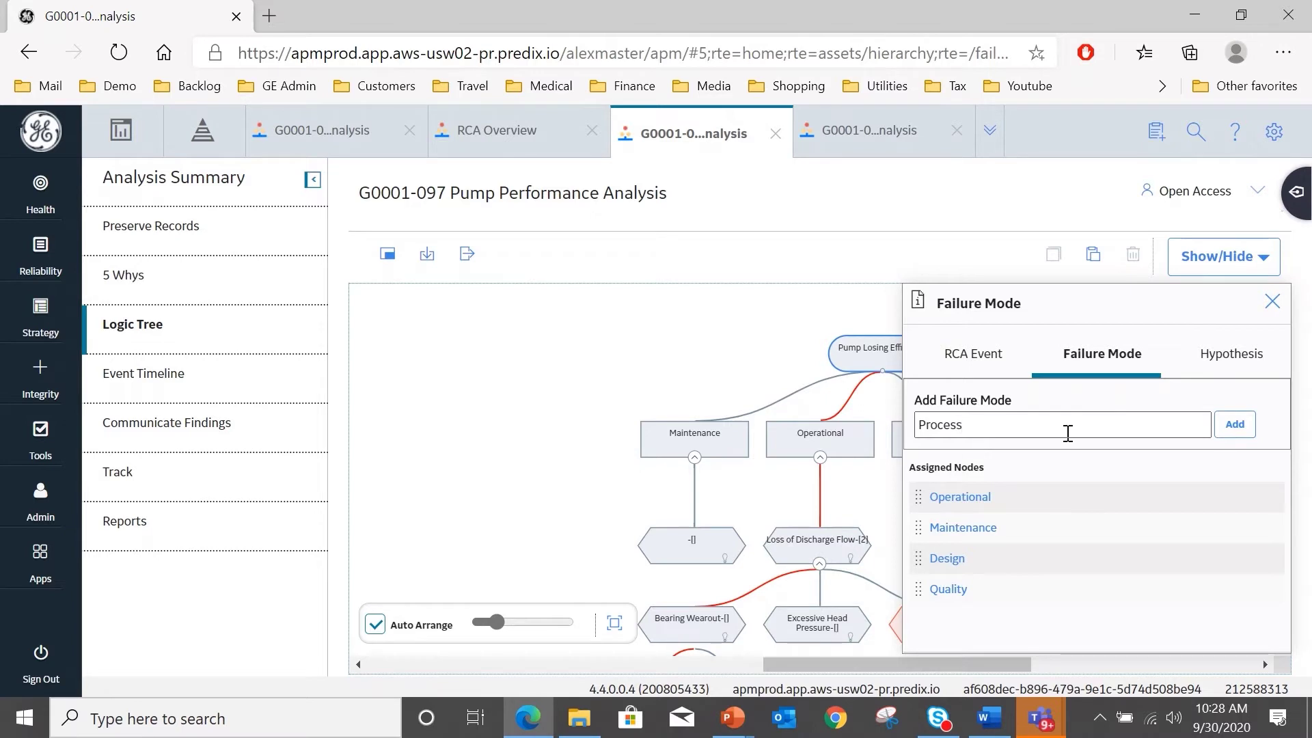
left_click(1235, 424)
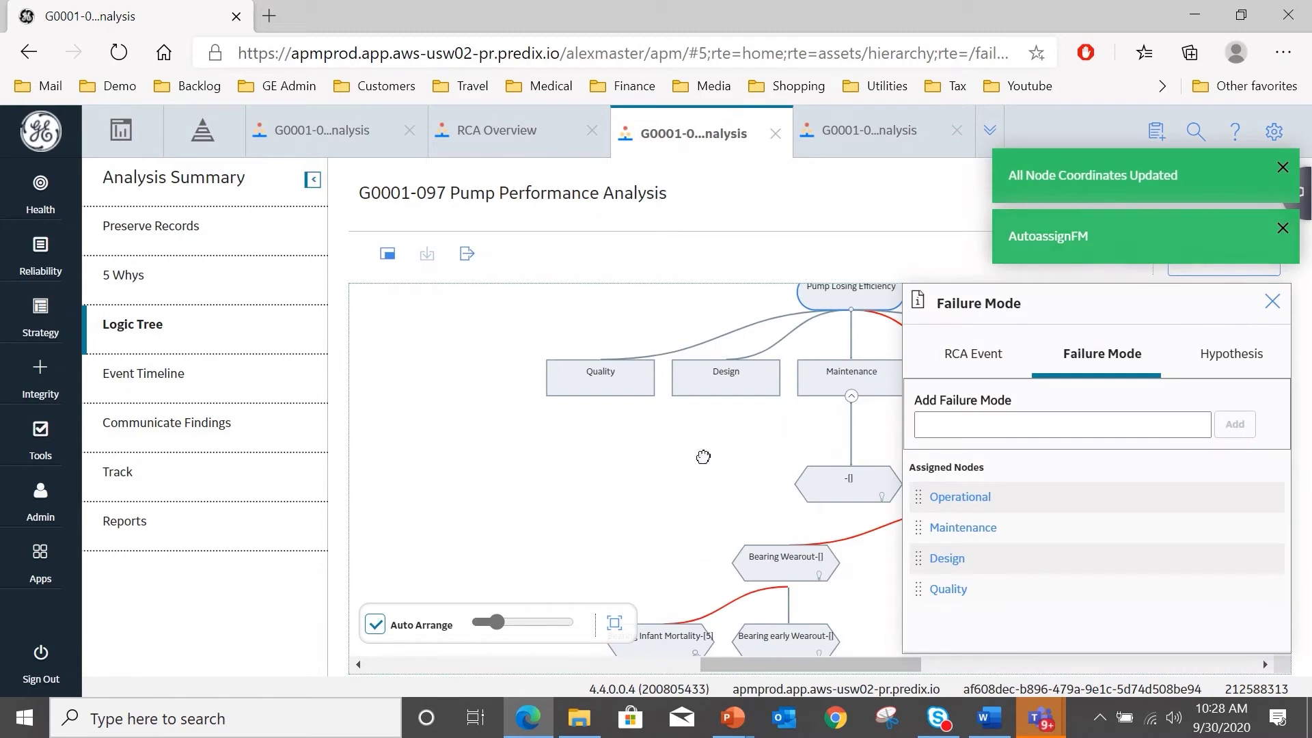
left_click(1272, 302)
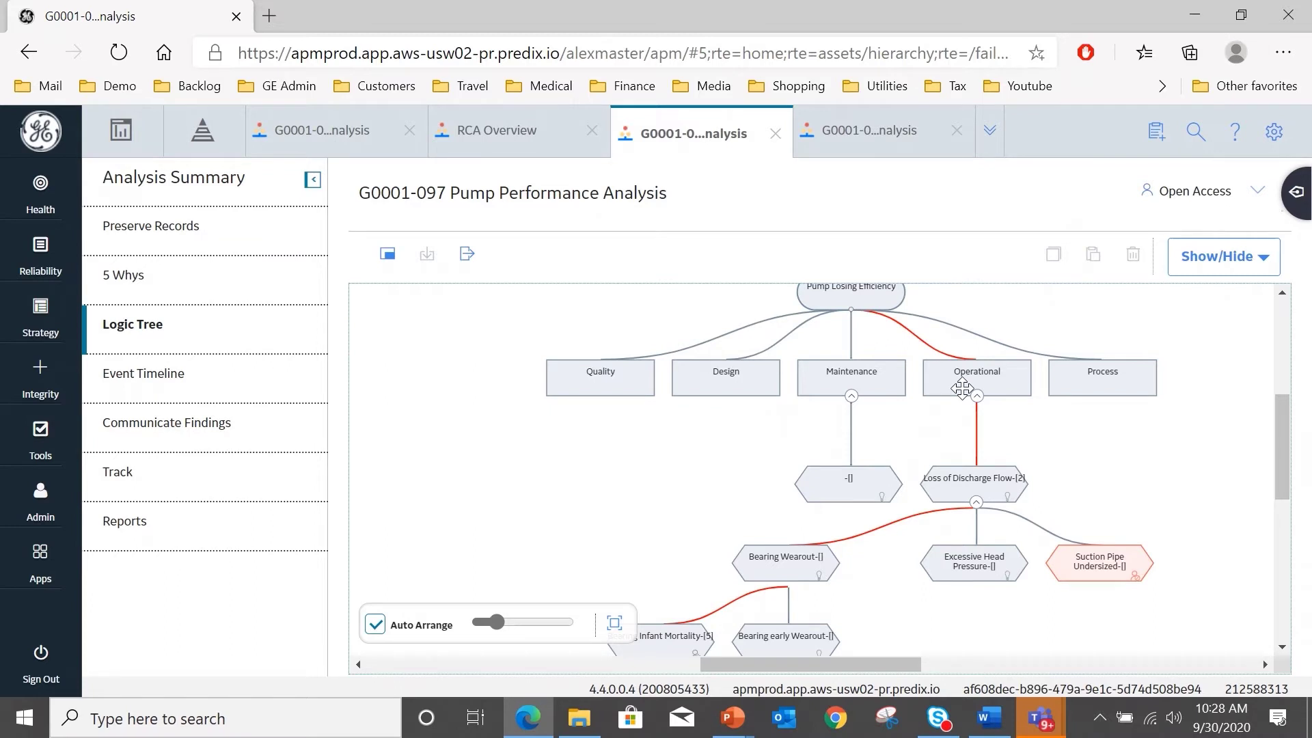
Step: Show the Operational failure mode's hypotheses, then close the details panel to view the tree
left_click(1018, 382)
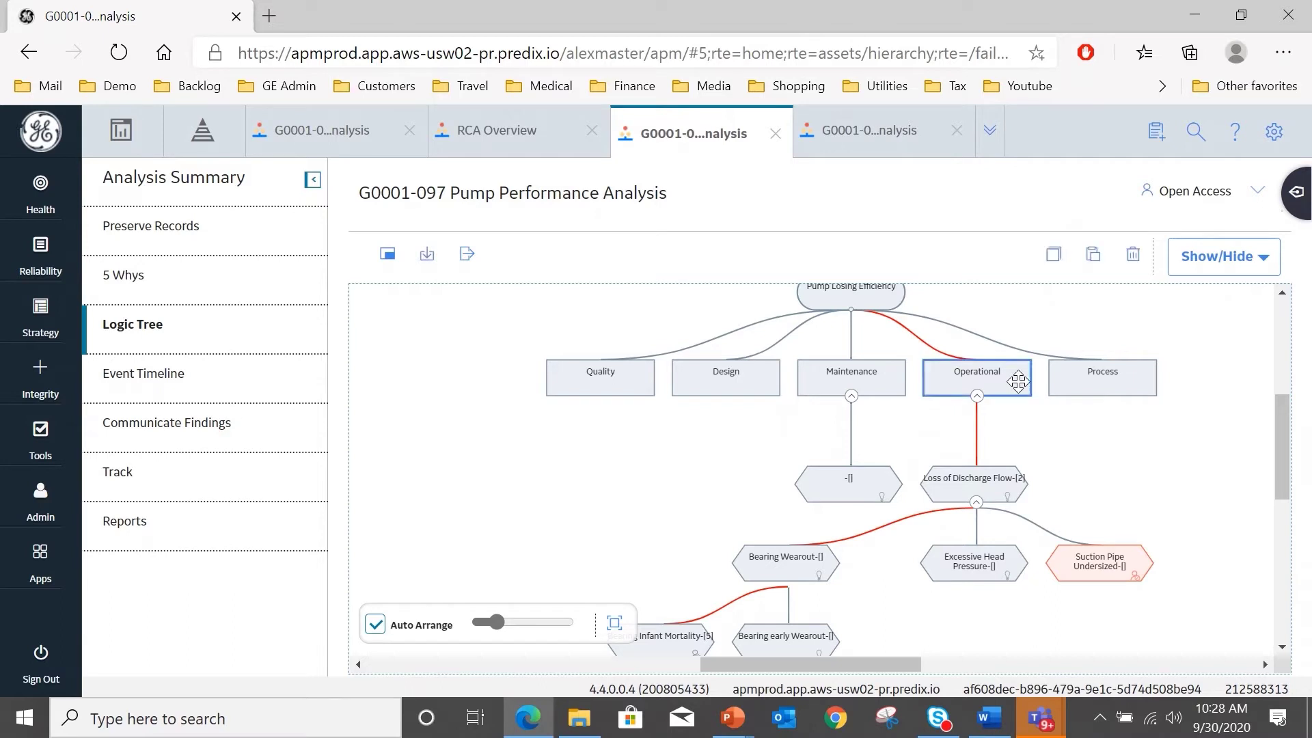
double_click(1018, 382)
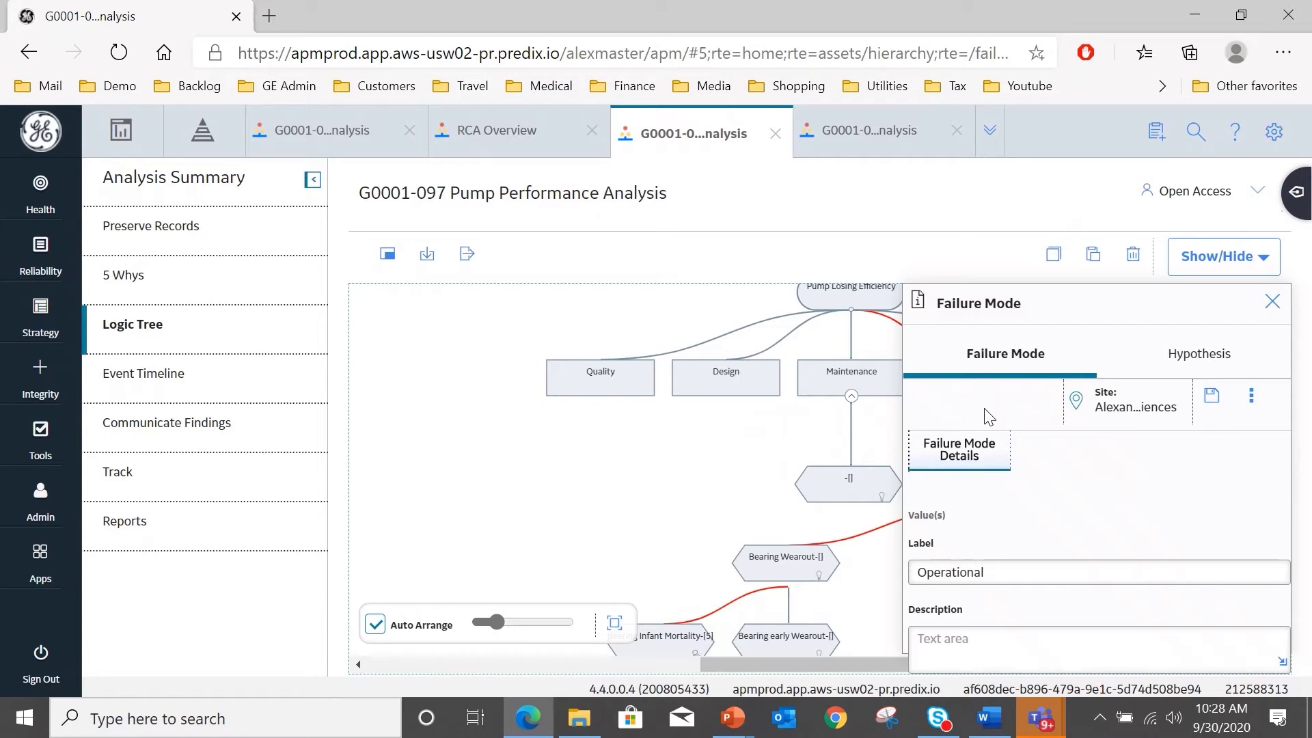
left_click(1214, 364)
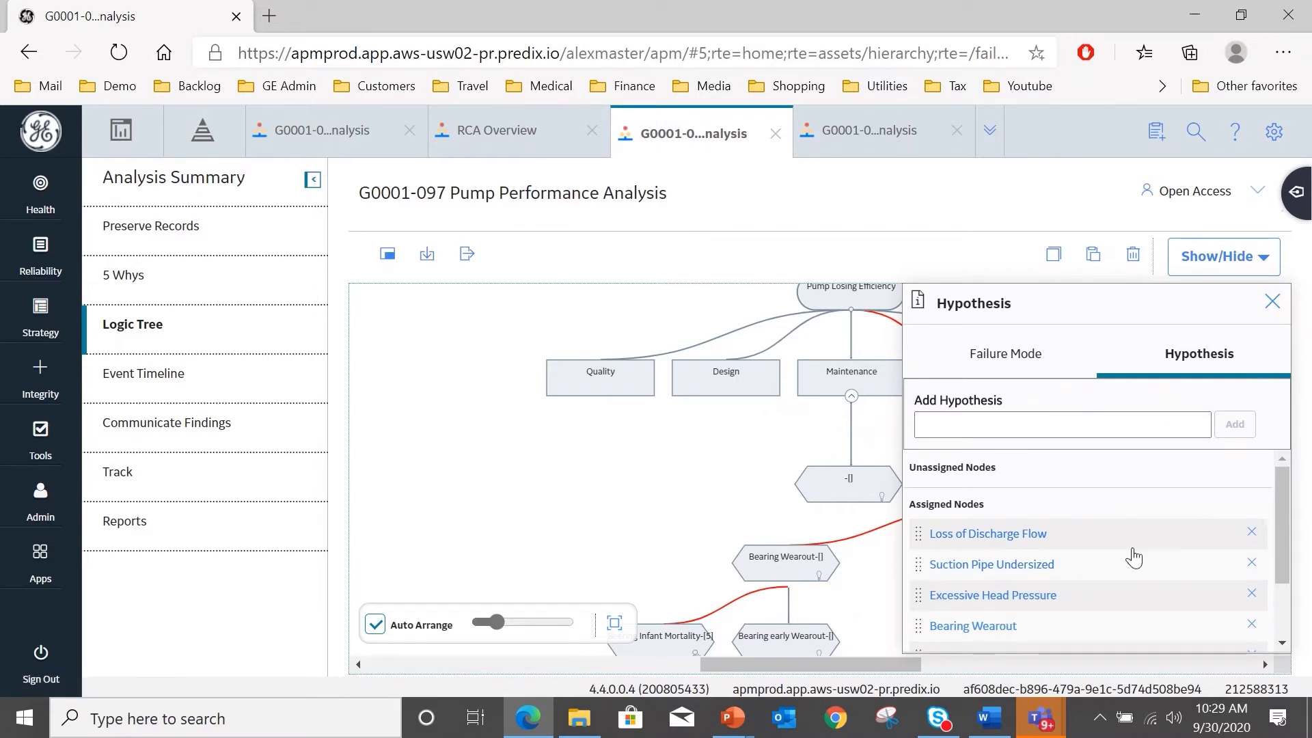
left_click(1270, 301)
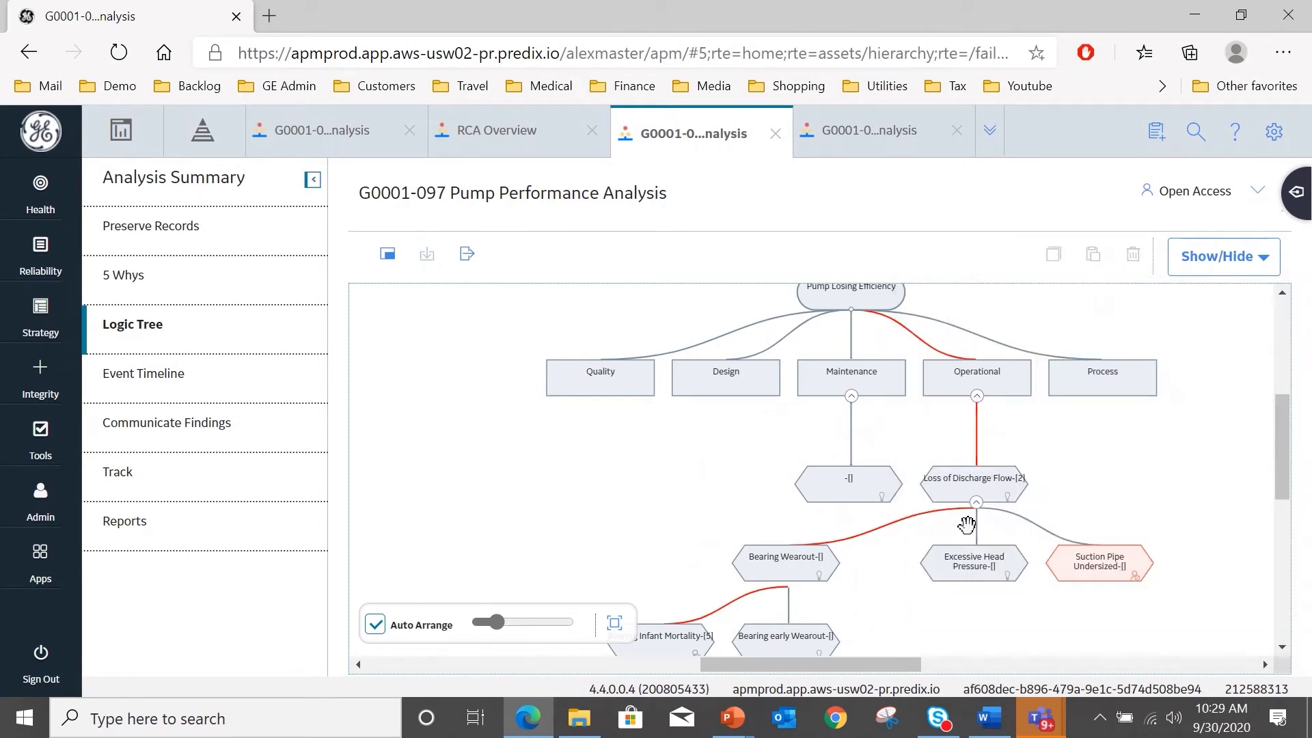
Step: Open the Bearing Wearout hypothesis details and scroll through them
double_click(797, 573)
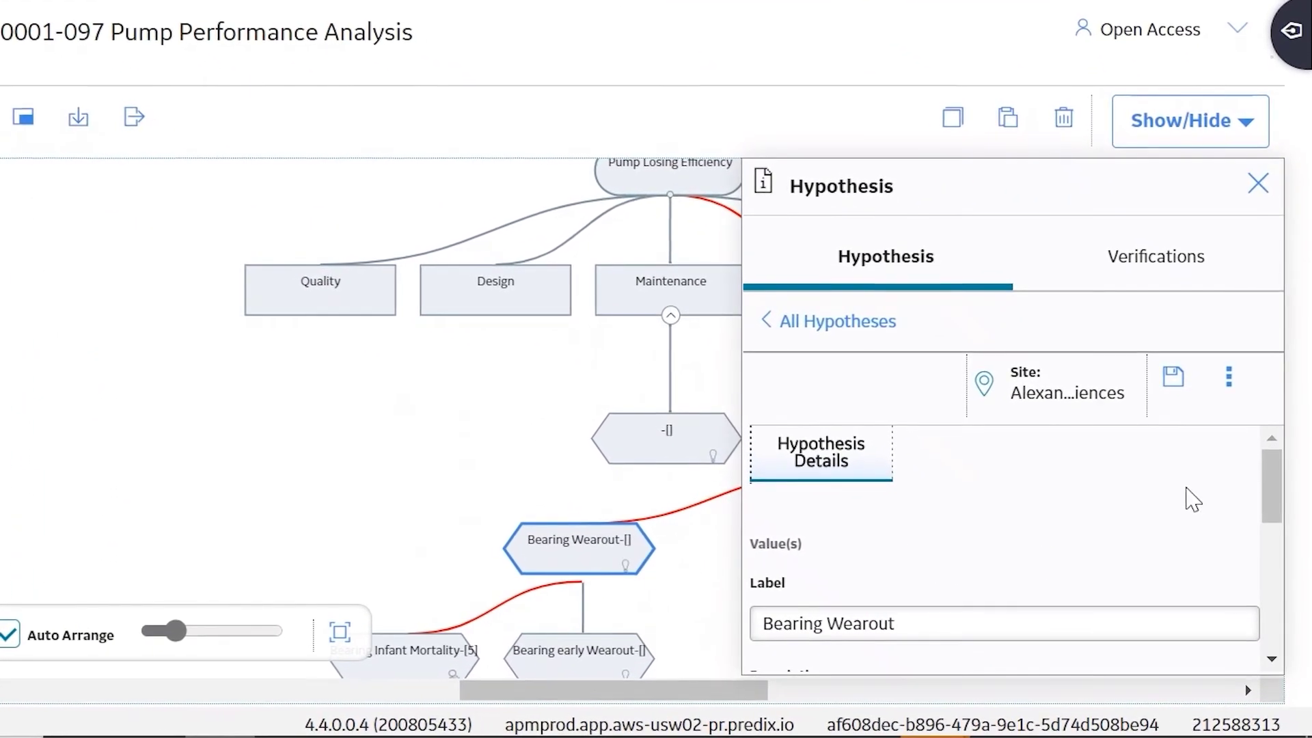
left_click_drag(1263, 459, 1291, 571)
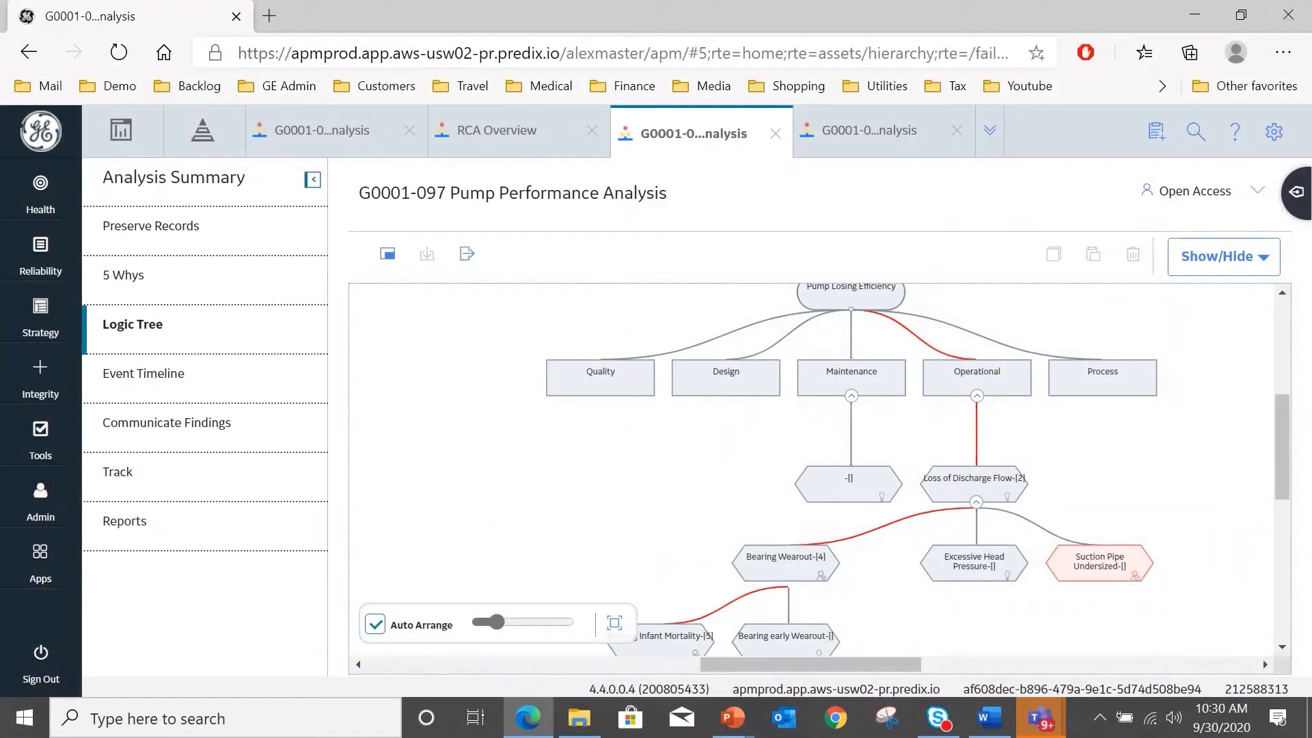
scroll(1293, 465, "down", 2)
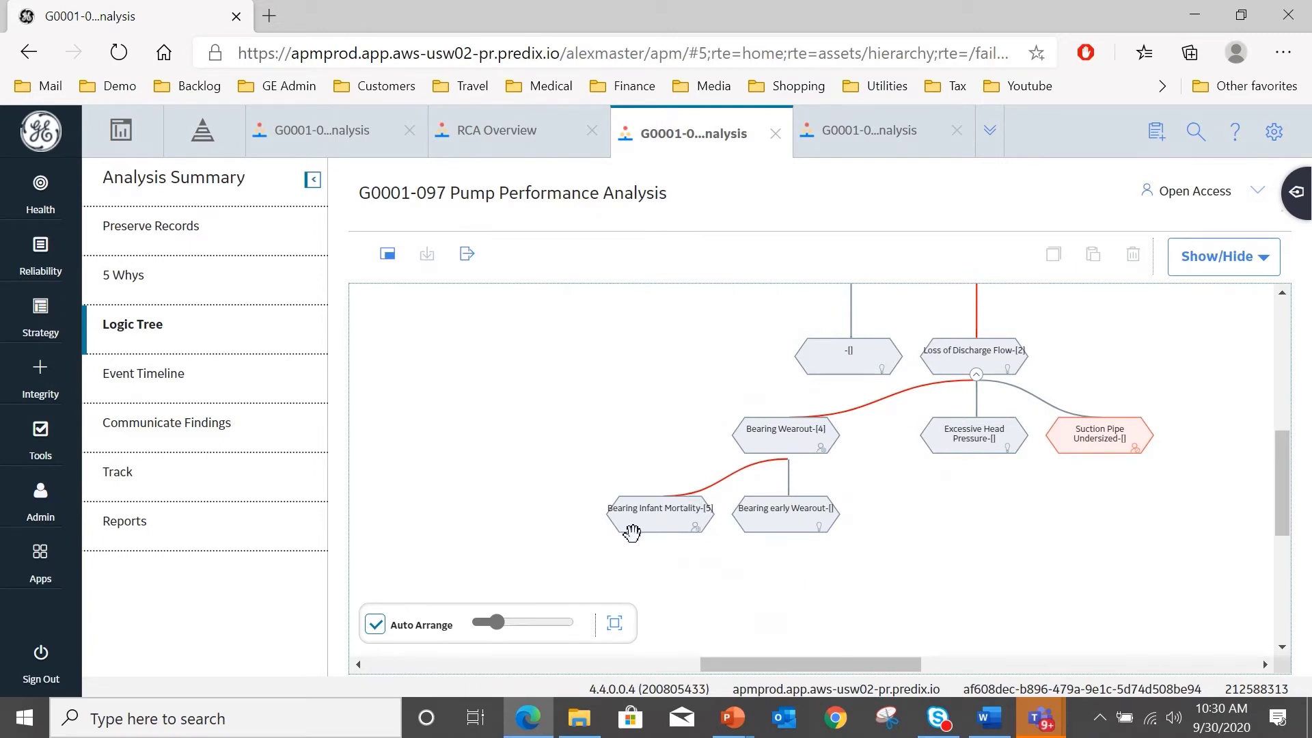
left_click(788, 437)
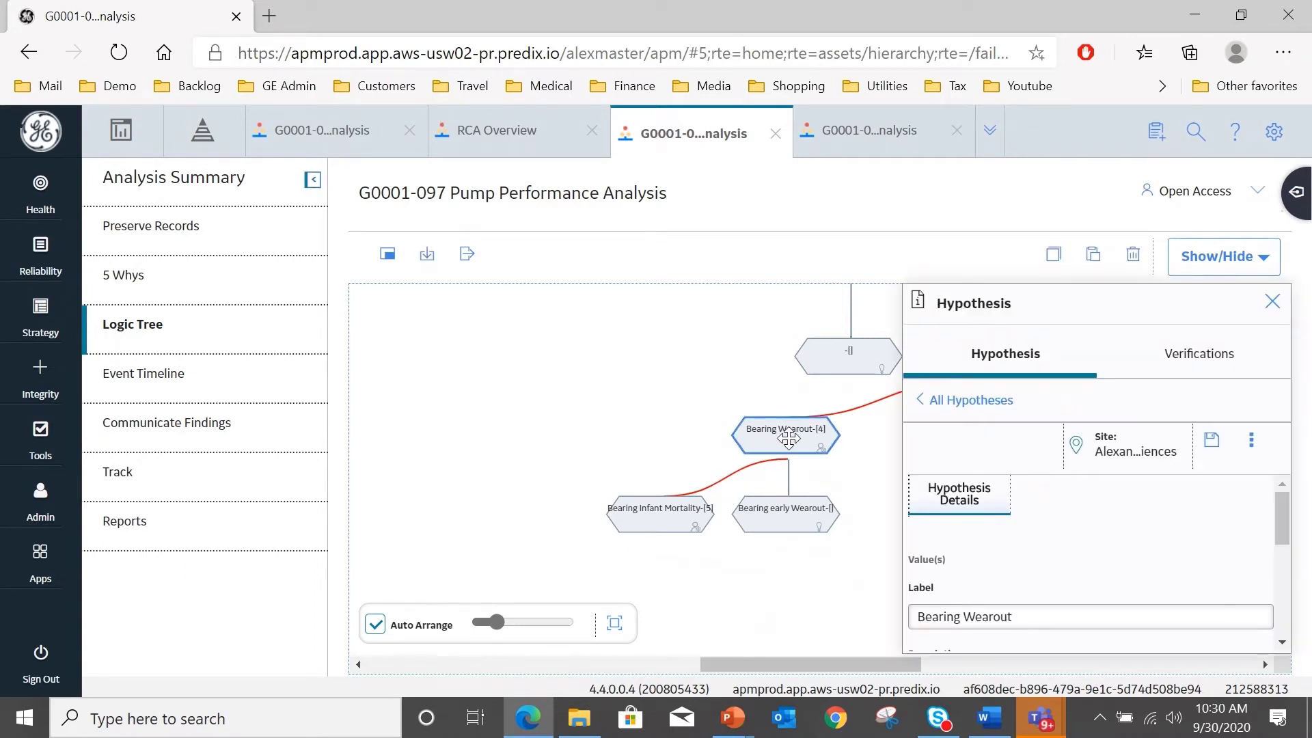
left_click_drag(1282, 506, 1281, 622)
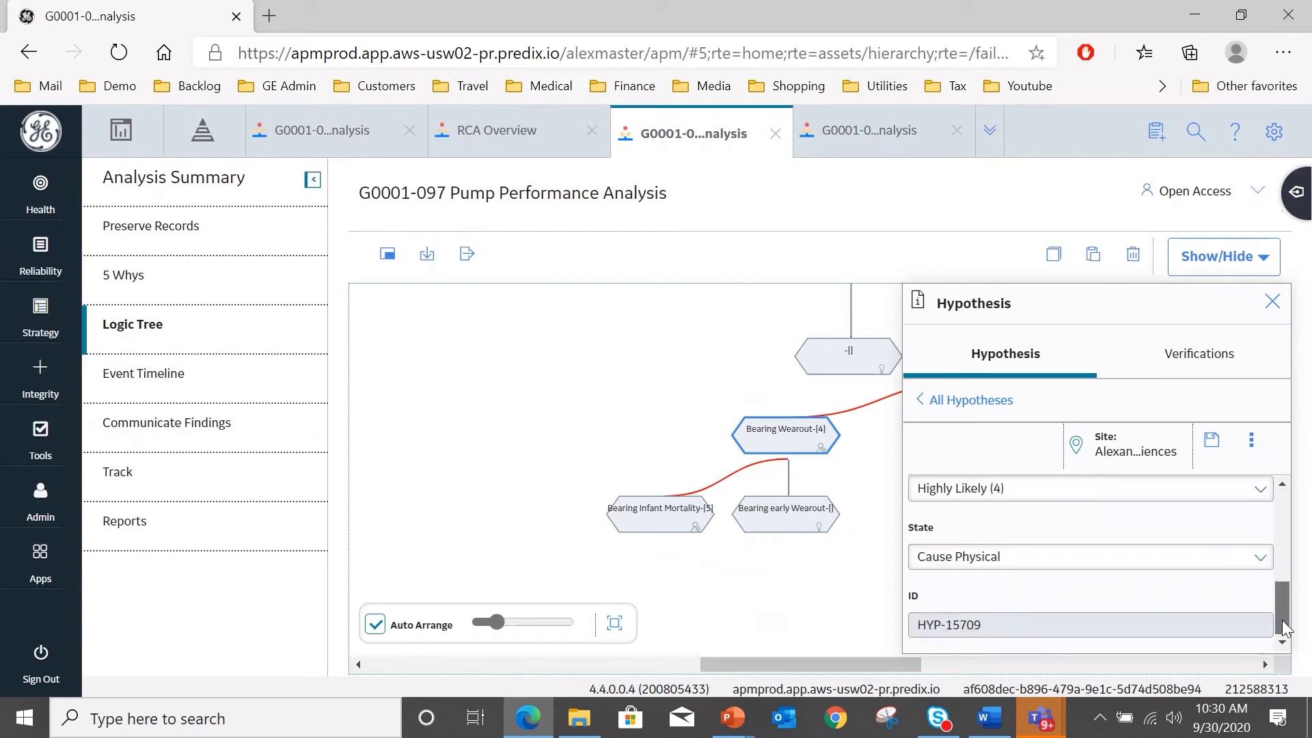
Step: Review Bearing Wearout's verifications, close the panel, and open Bearing Infant Mortality's details
left_click(1214, 351)
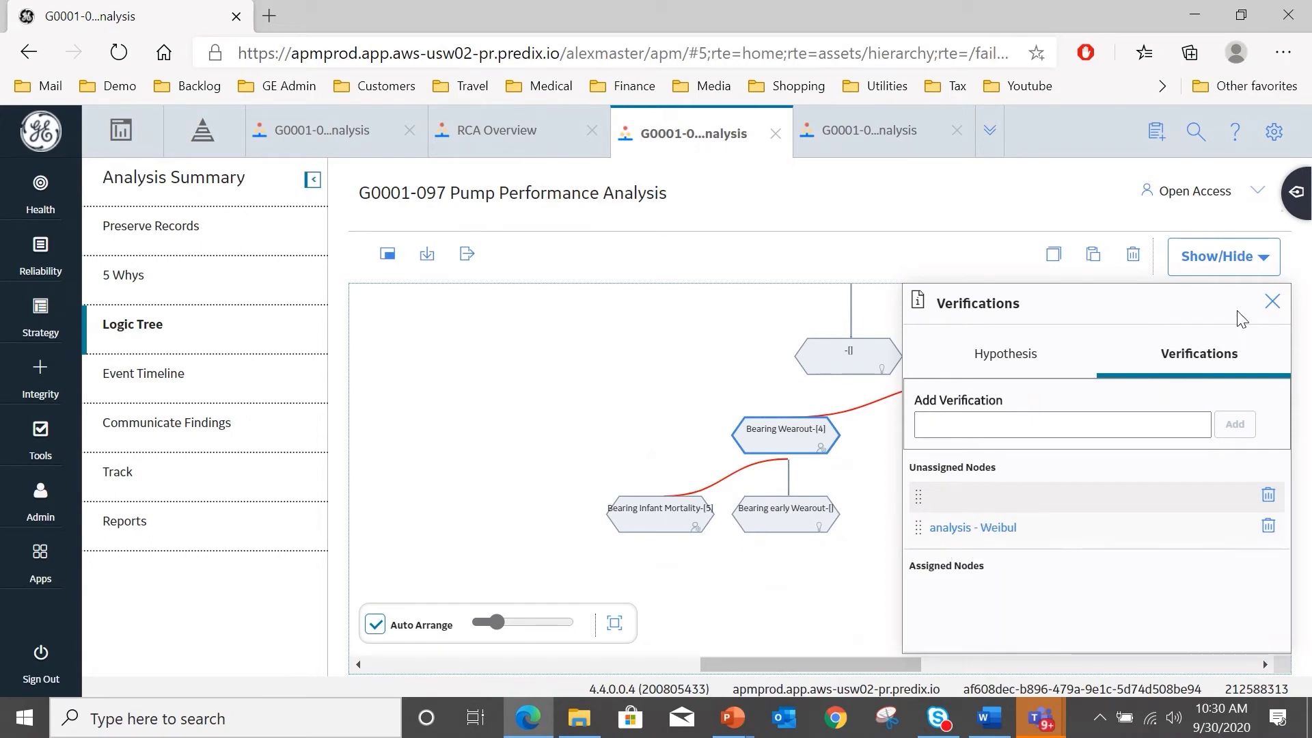
left_click(1271, 301)
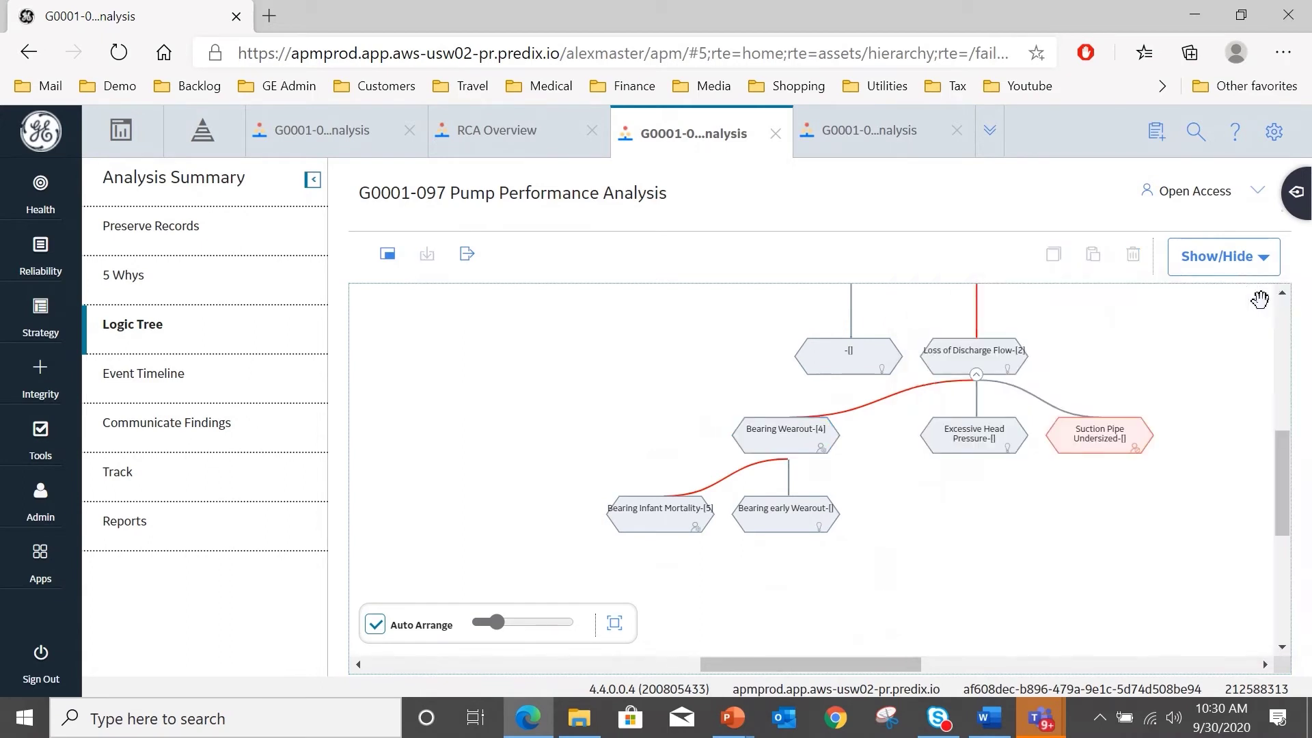
left_click(677, 508)
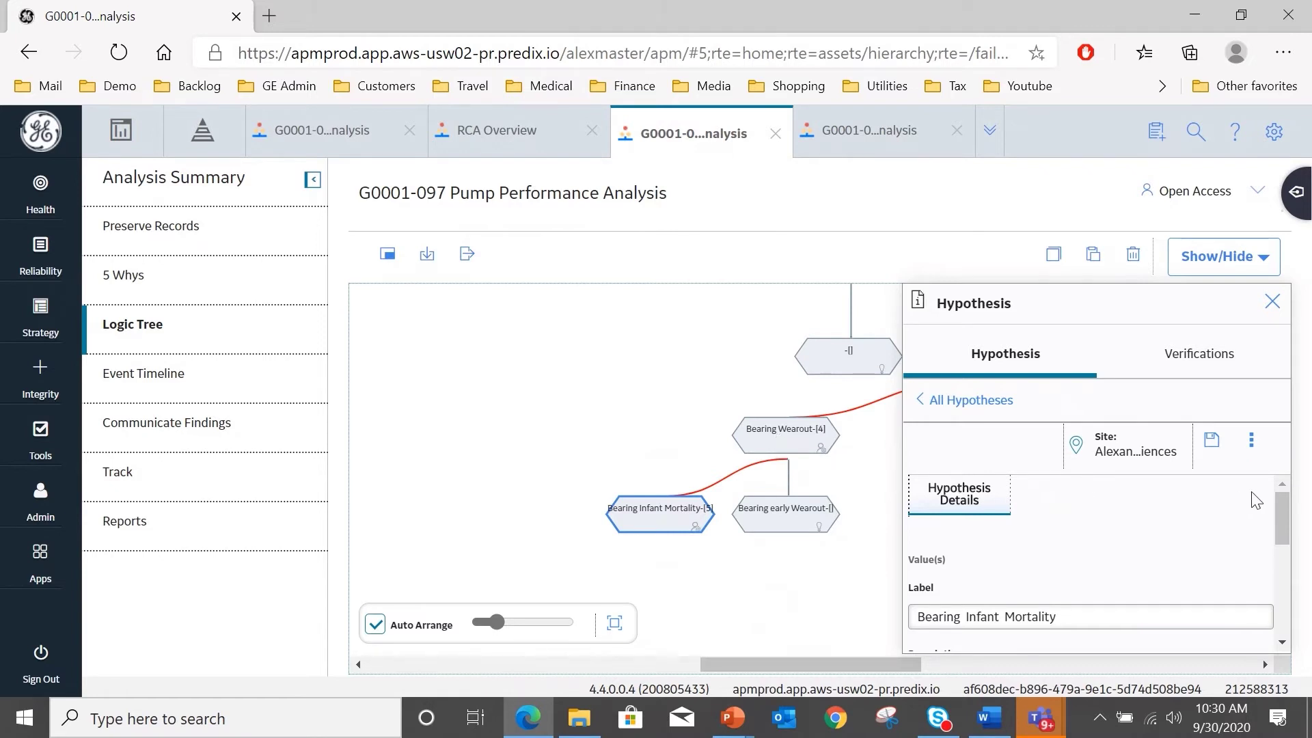
scroll(1281, 509, "down", 1)
left_click_drag(1282, 523, 1297, 568)
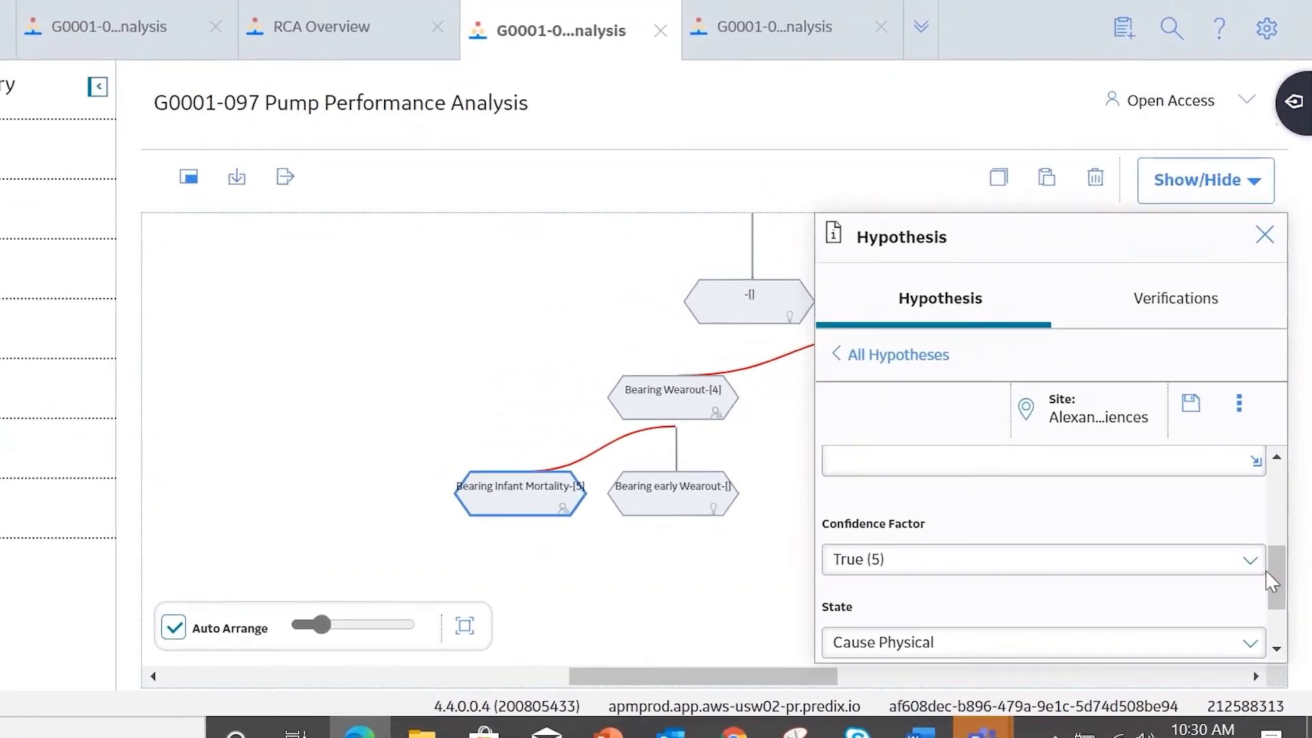
scroll(1272, 579, "down", 1)
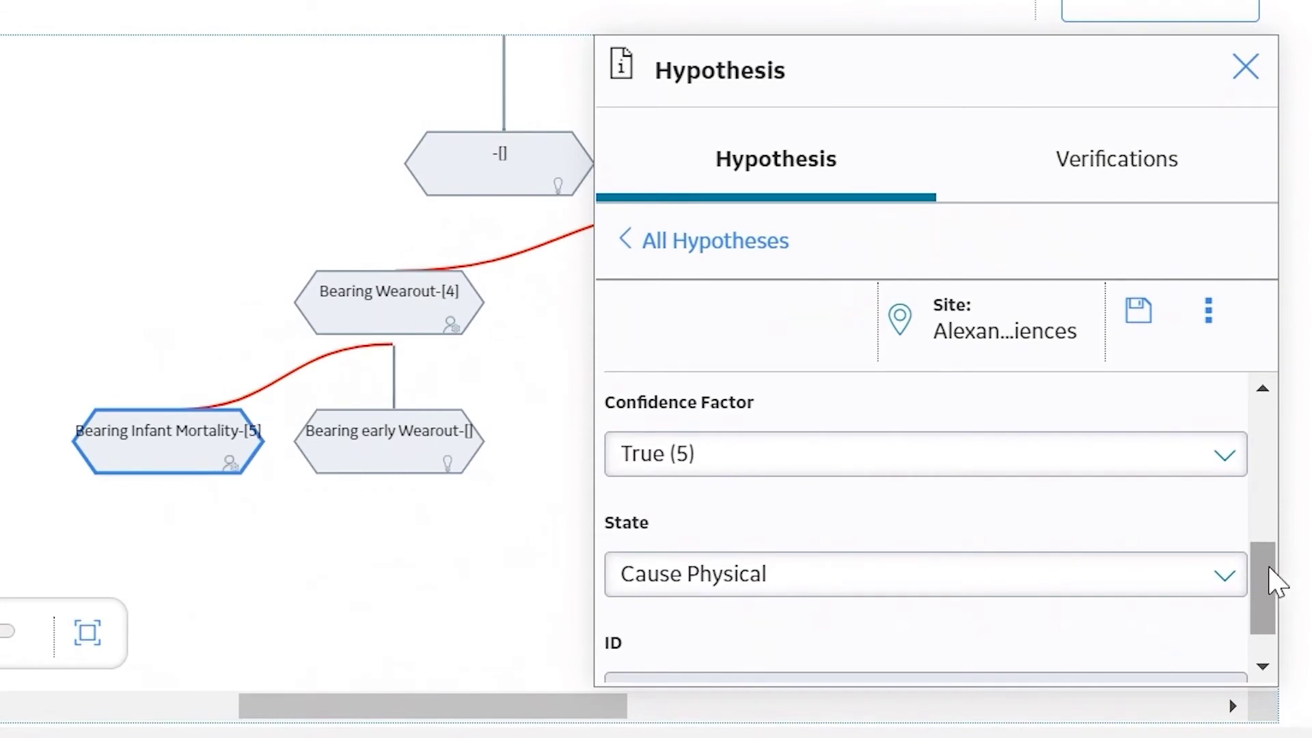
scroll(1269, 601, "down", 1)
scroll(1262, 594, "down", 2)
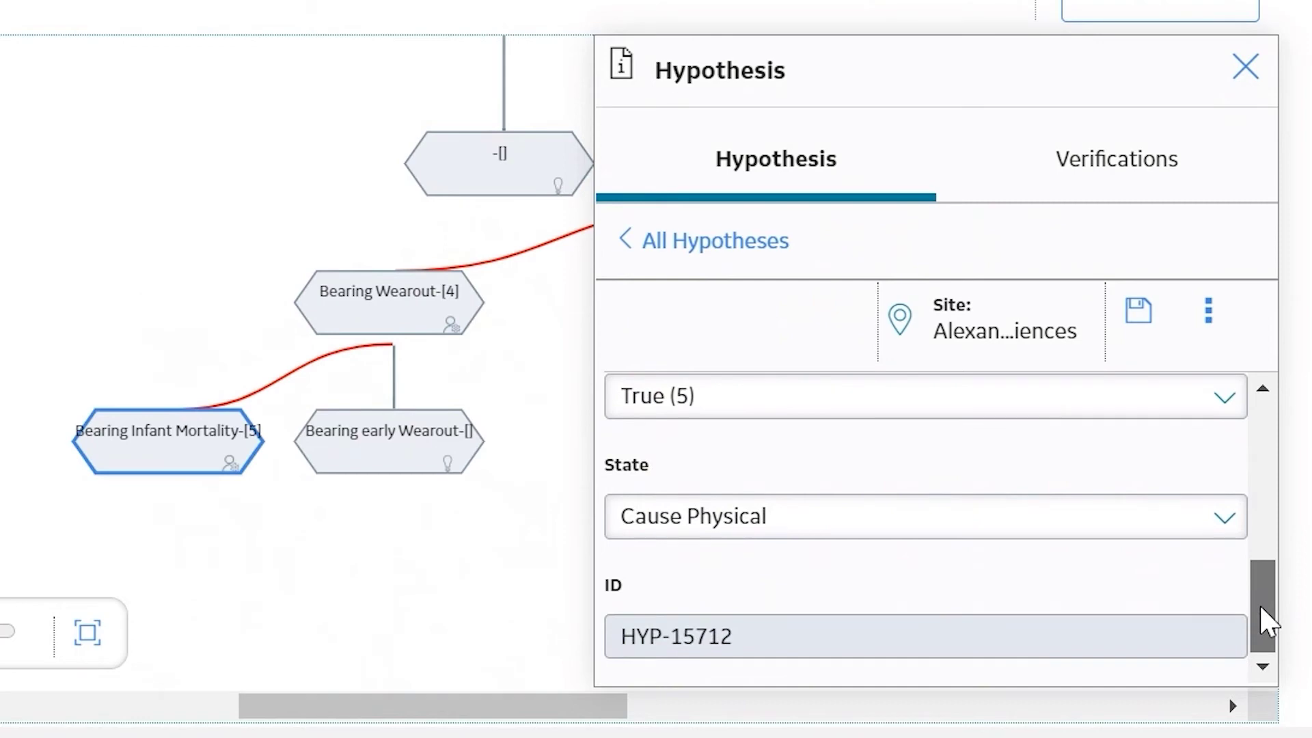
left_click_drag(1263, 618, 1265, 417)
left_click(1124, 168)
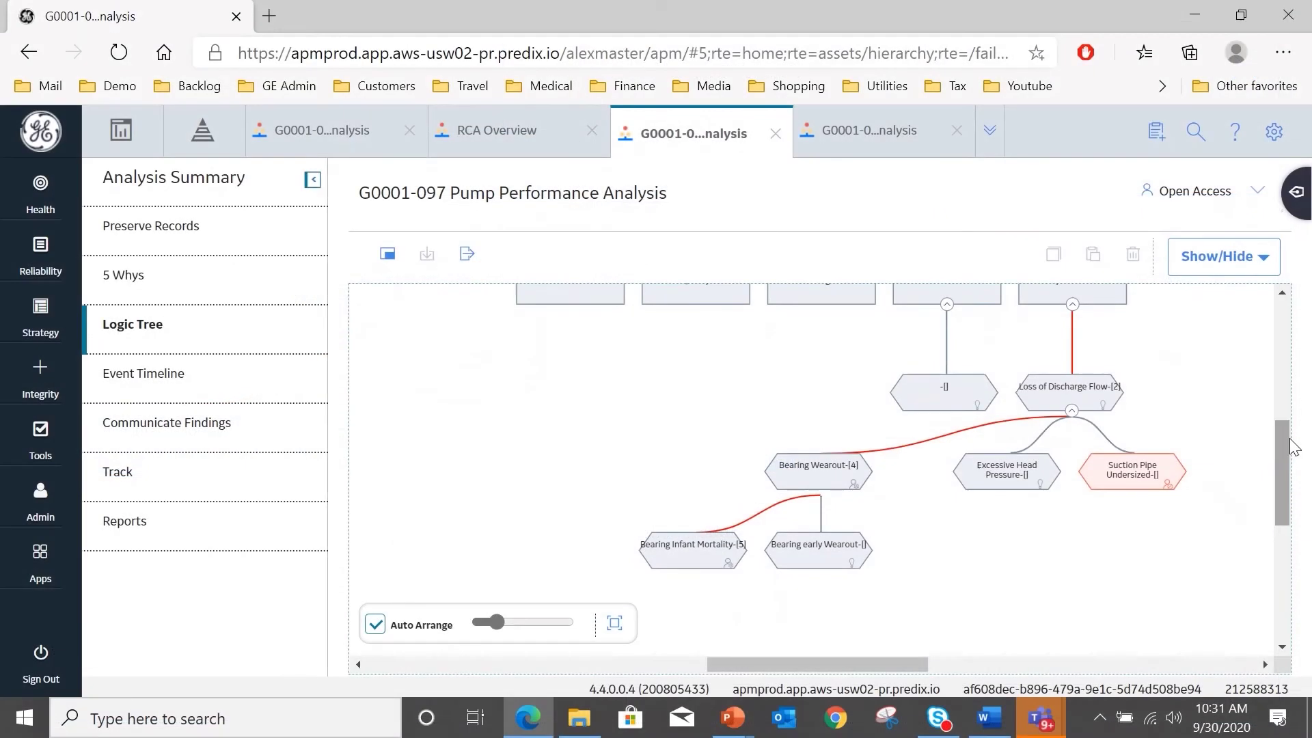
left_click_drag(1282, 444, 1281, 404)
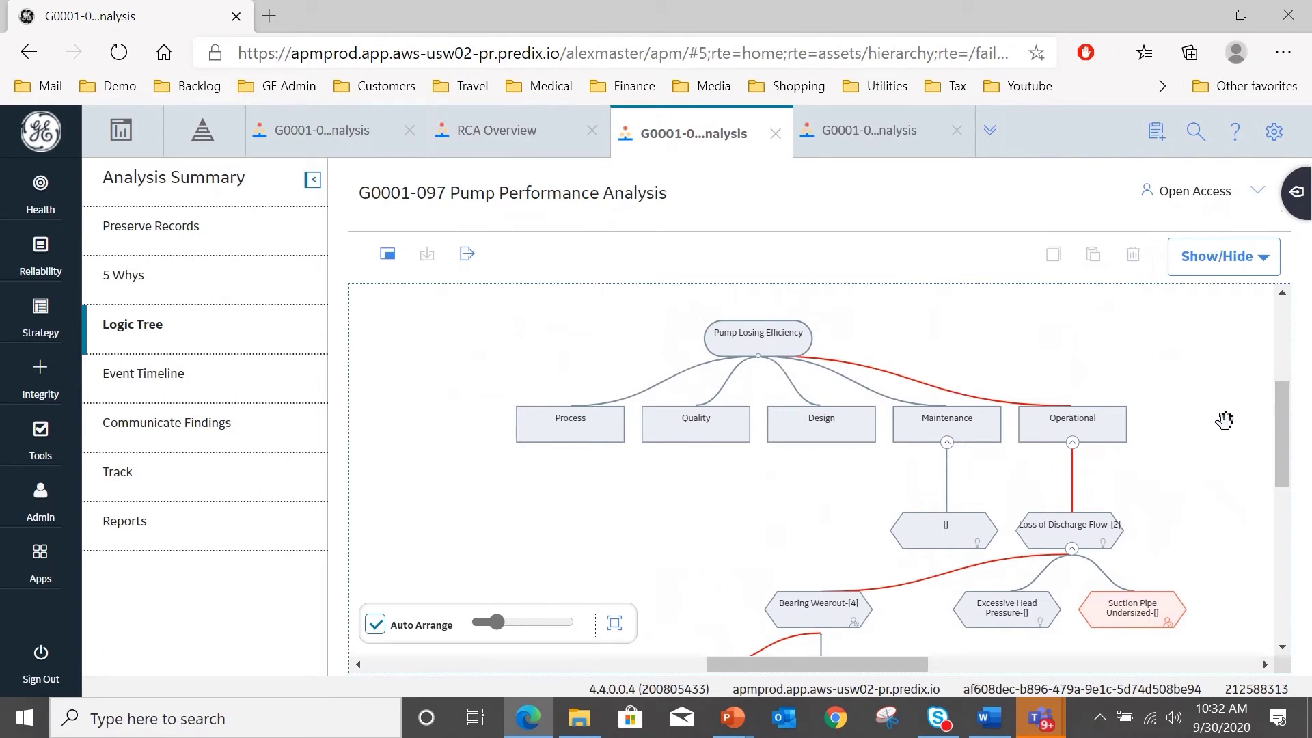
left_click_drag(1281, 411, 1280, 453)
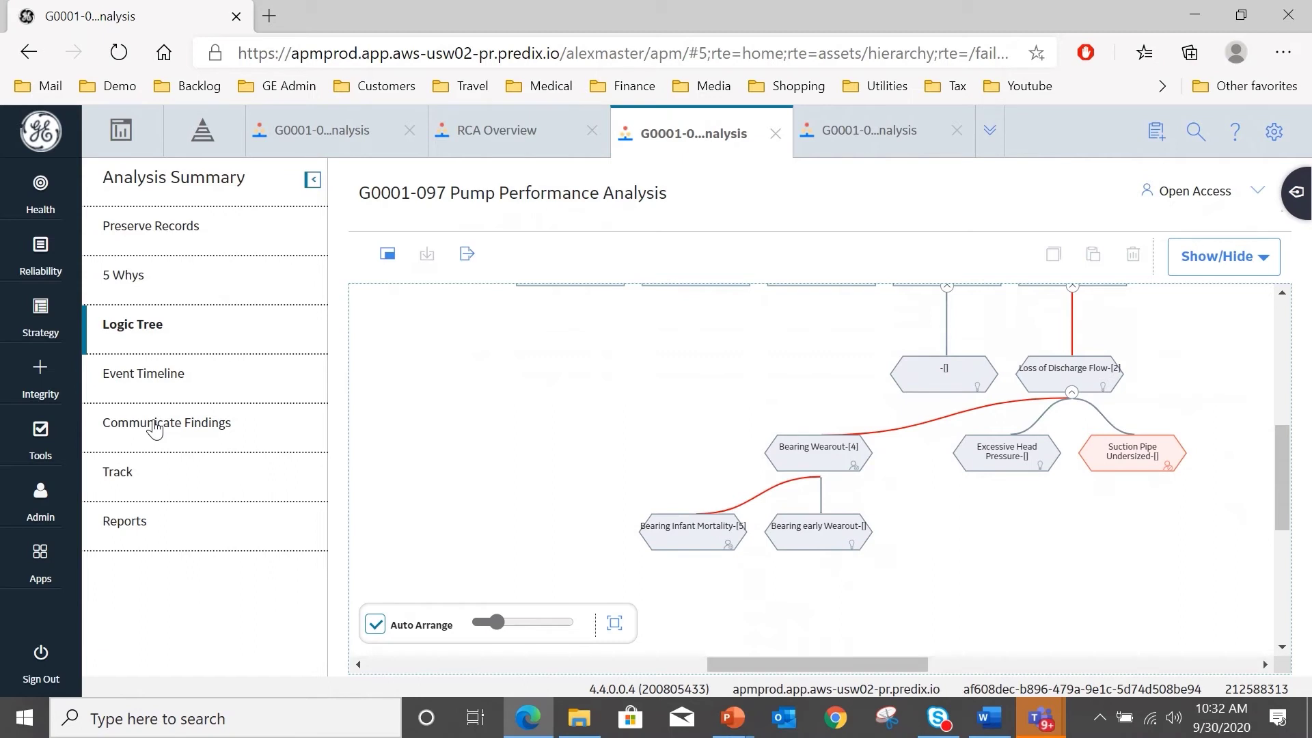
Step: Open the Comprehensive Analysis Report under Communicate Findings and begin choosing recipients
left_click(155, 423)
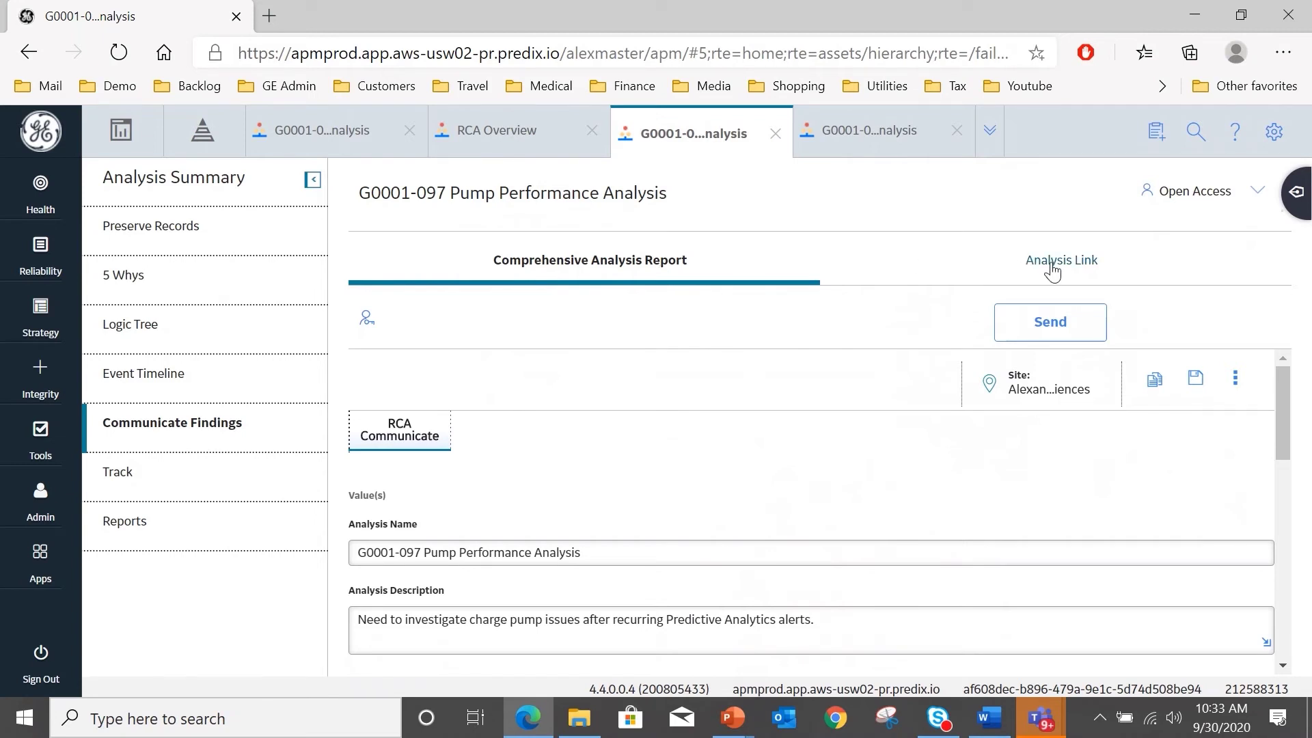
left_click_drag(1283, 405, 1293, 437)
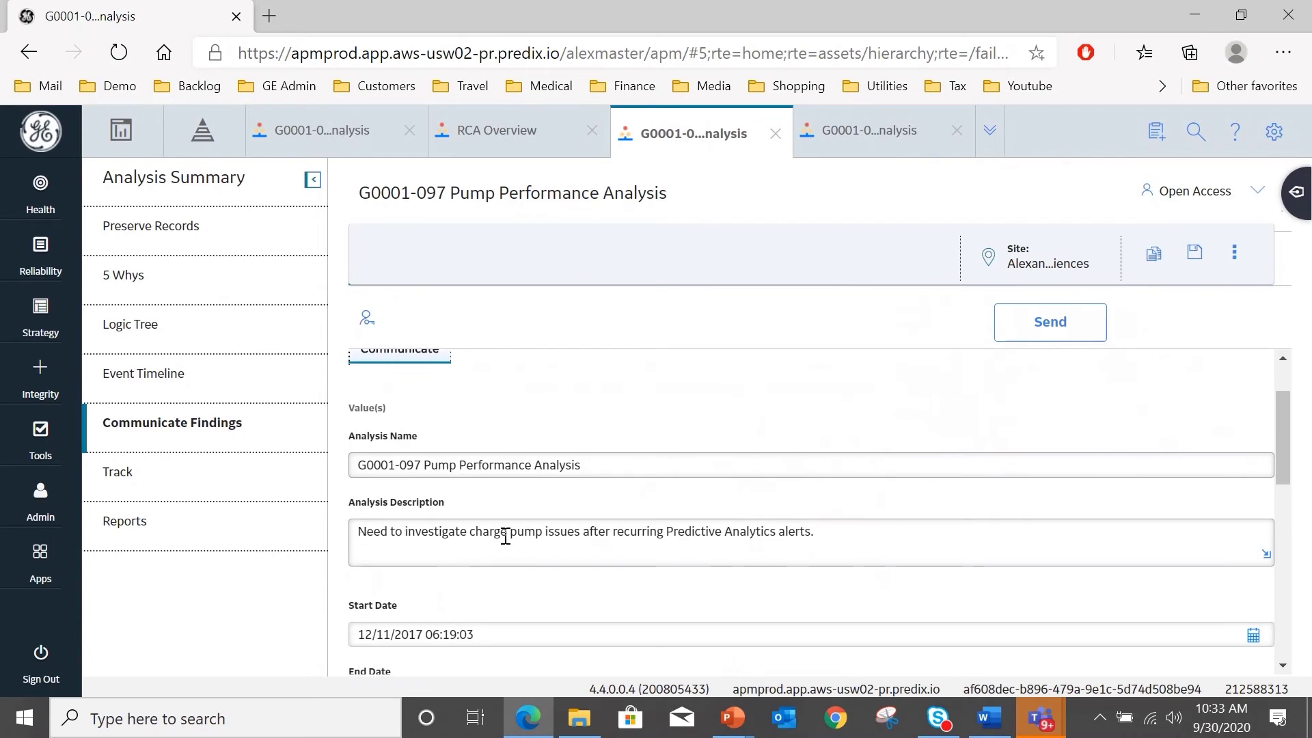
left_click_drag(1285, 436, 1279, 369)
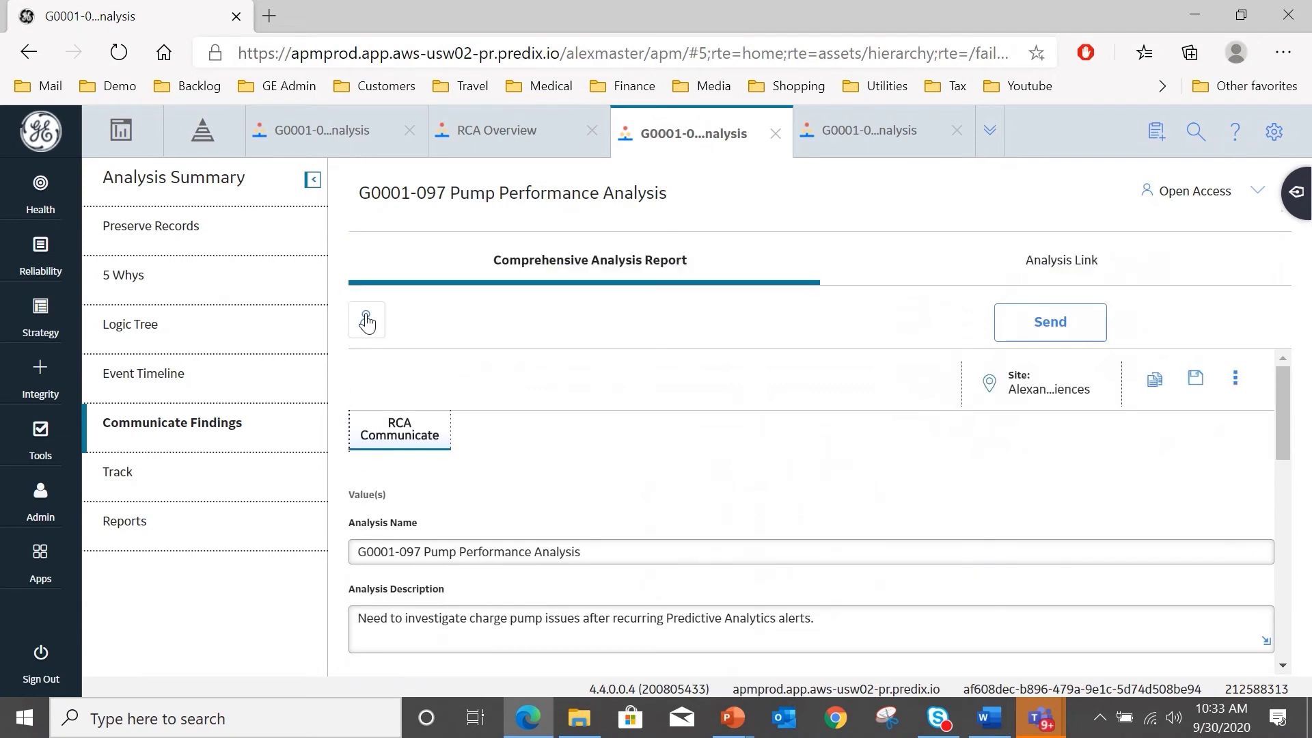
left_click(367, 322)
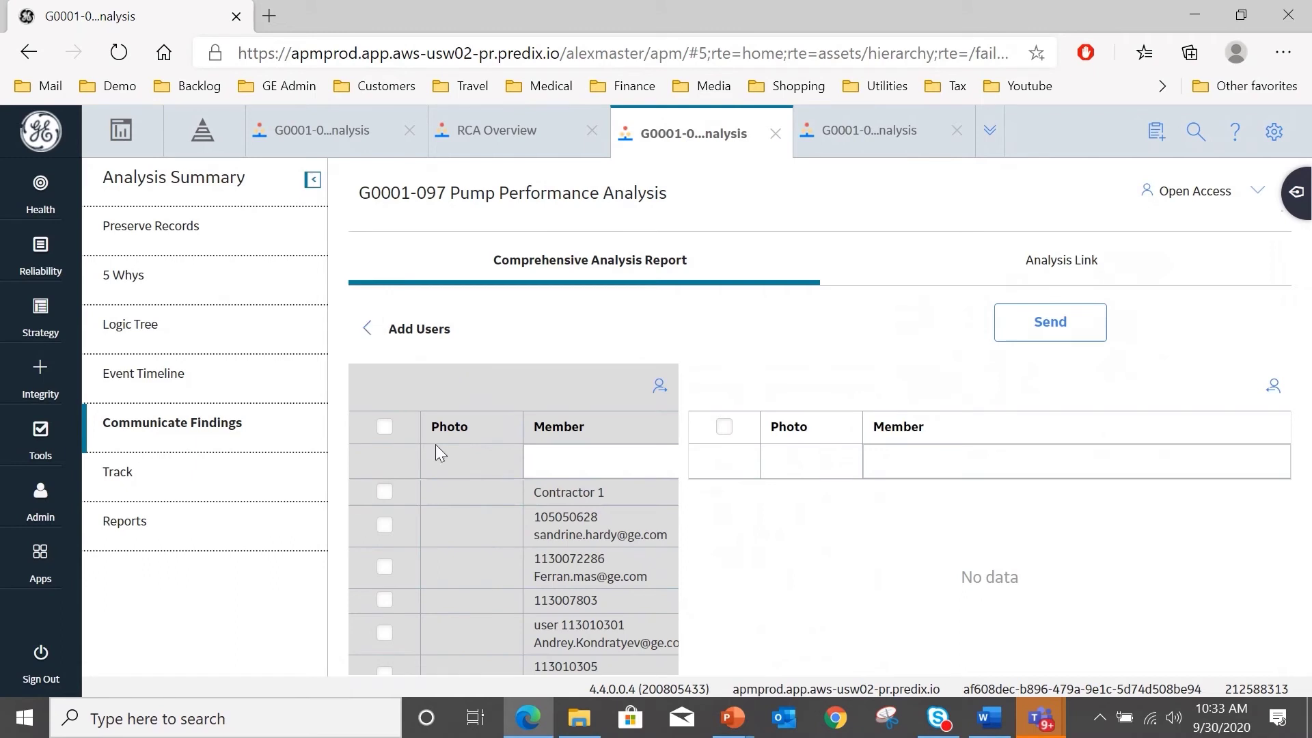
Step: Add one team user to the report's Members as a recipient
left_click(384, 634)
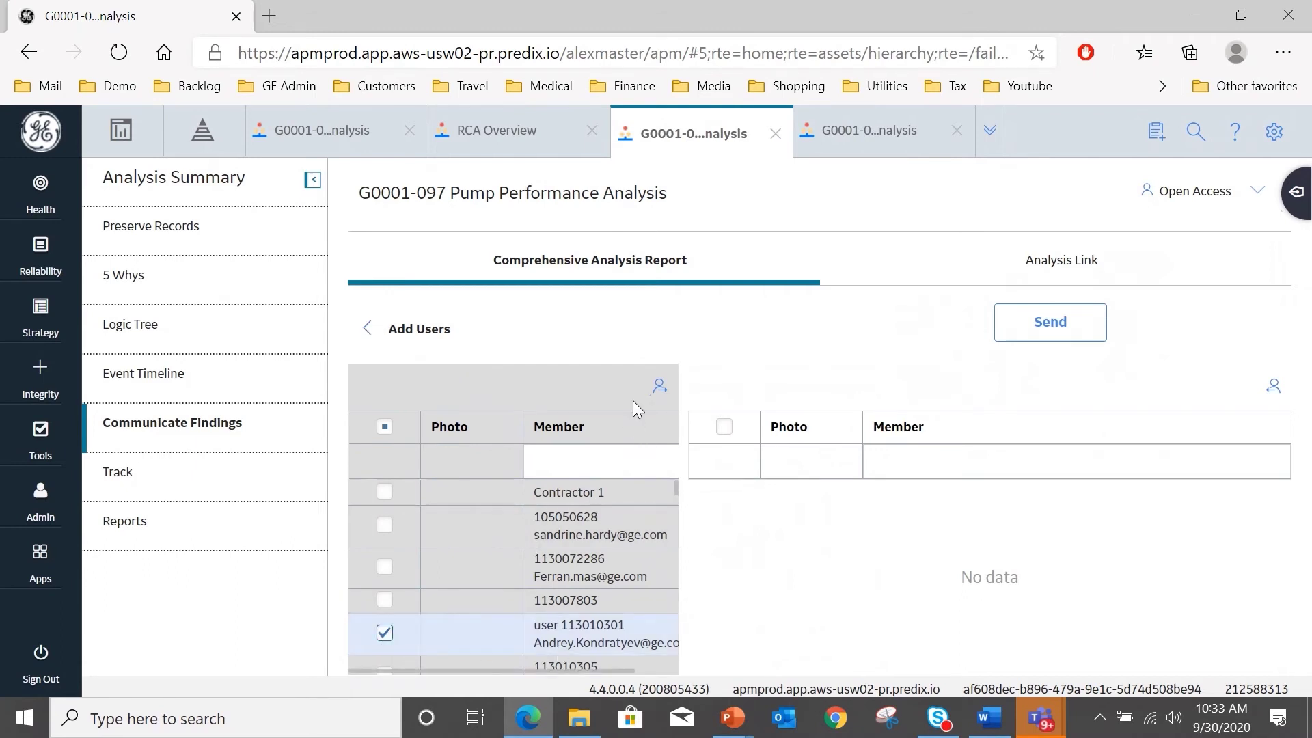
left_click(657, 389)
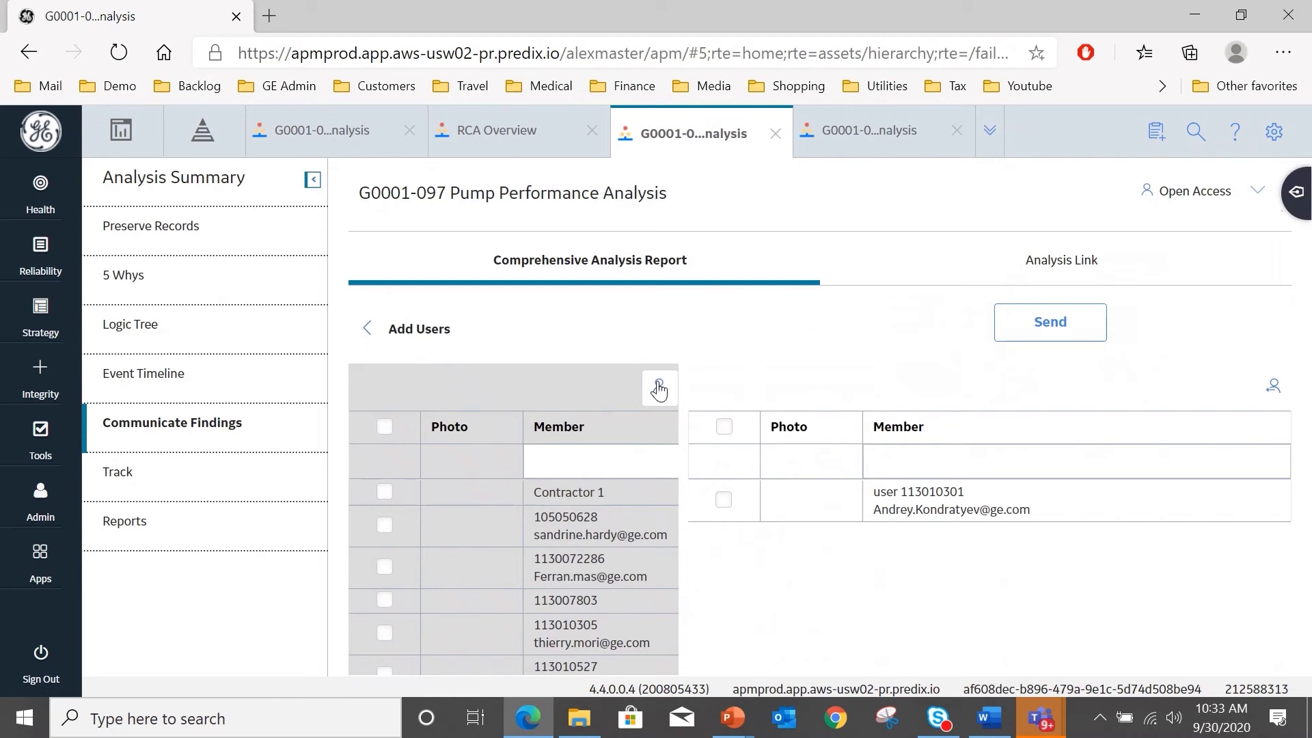
left_click(367, 330)
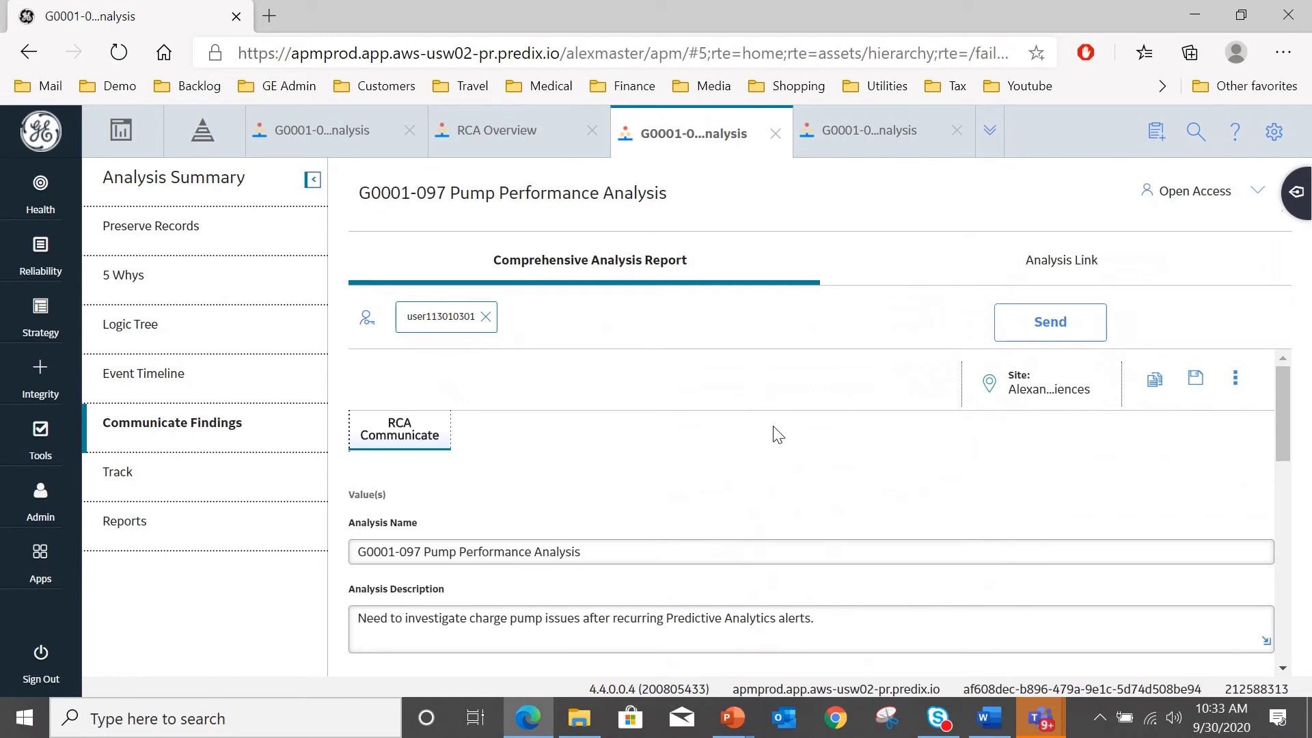
Step: Review the 9/30/2020 tracking item on the Track page and cancel without changes
left_click(118, 478)
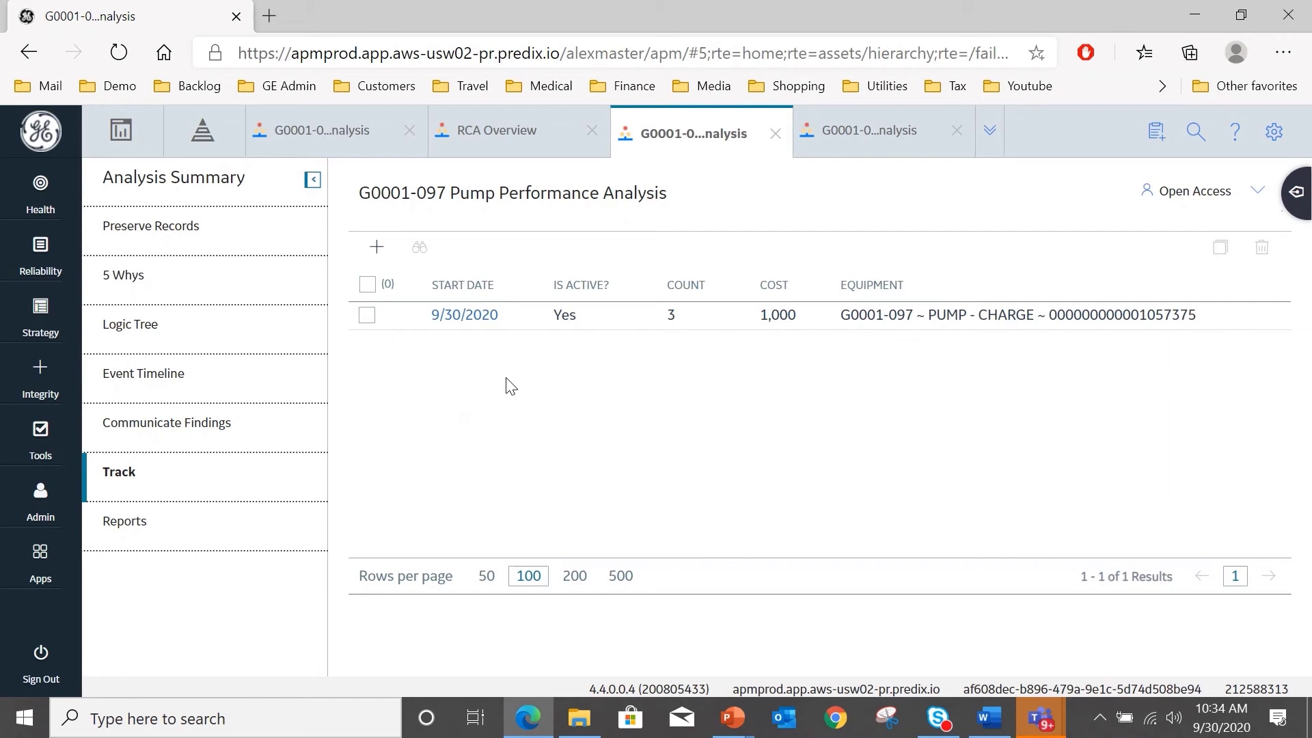
left_click(485, 320)
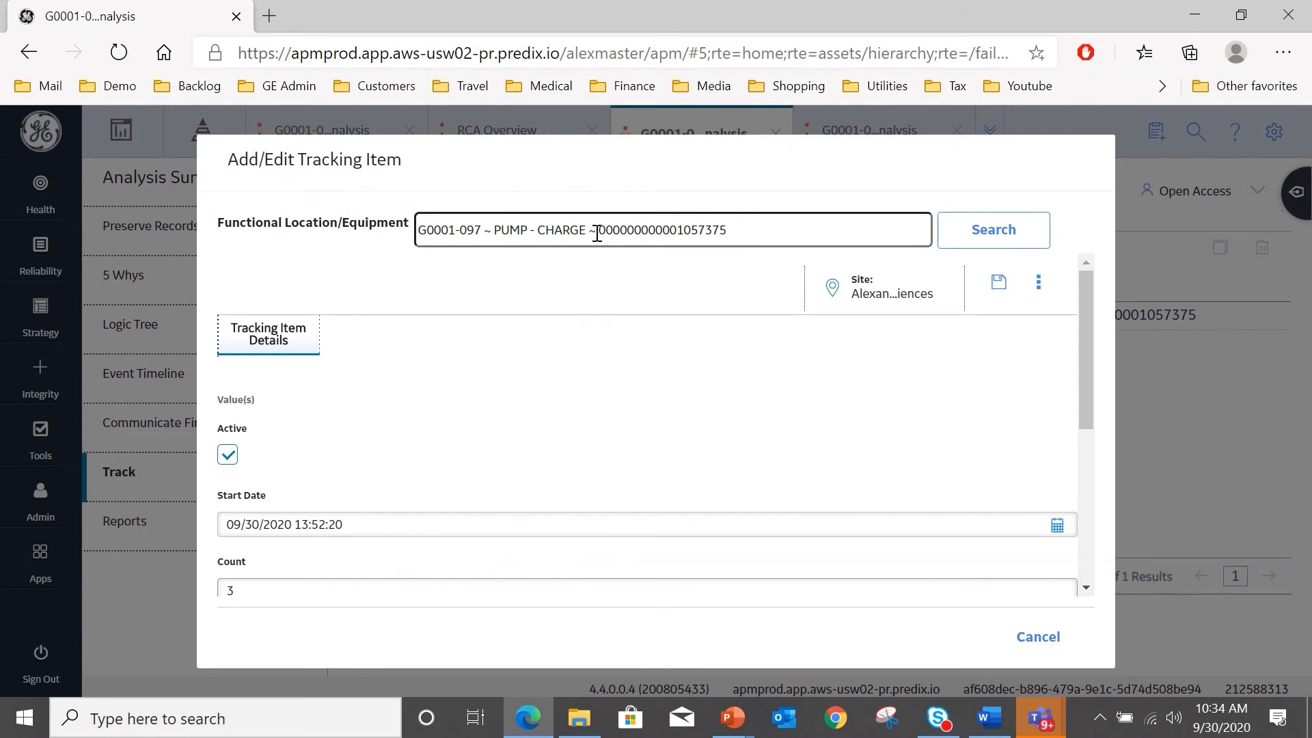
left_click_drag(1085, 300, 1092, 334)
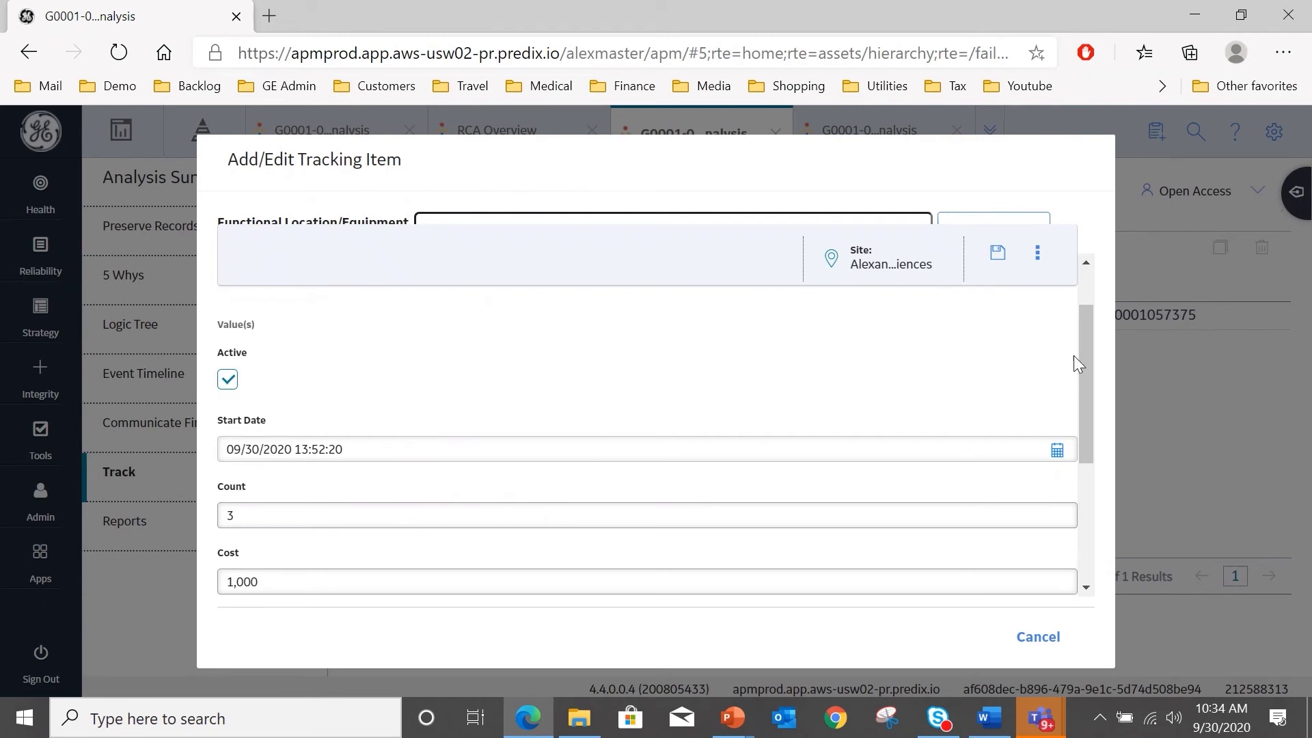
left_click_drag(1084, 355, 1093, 388)
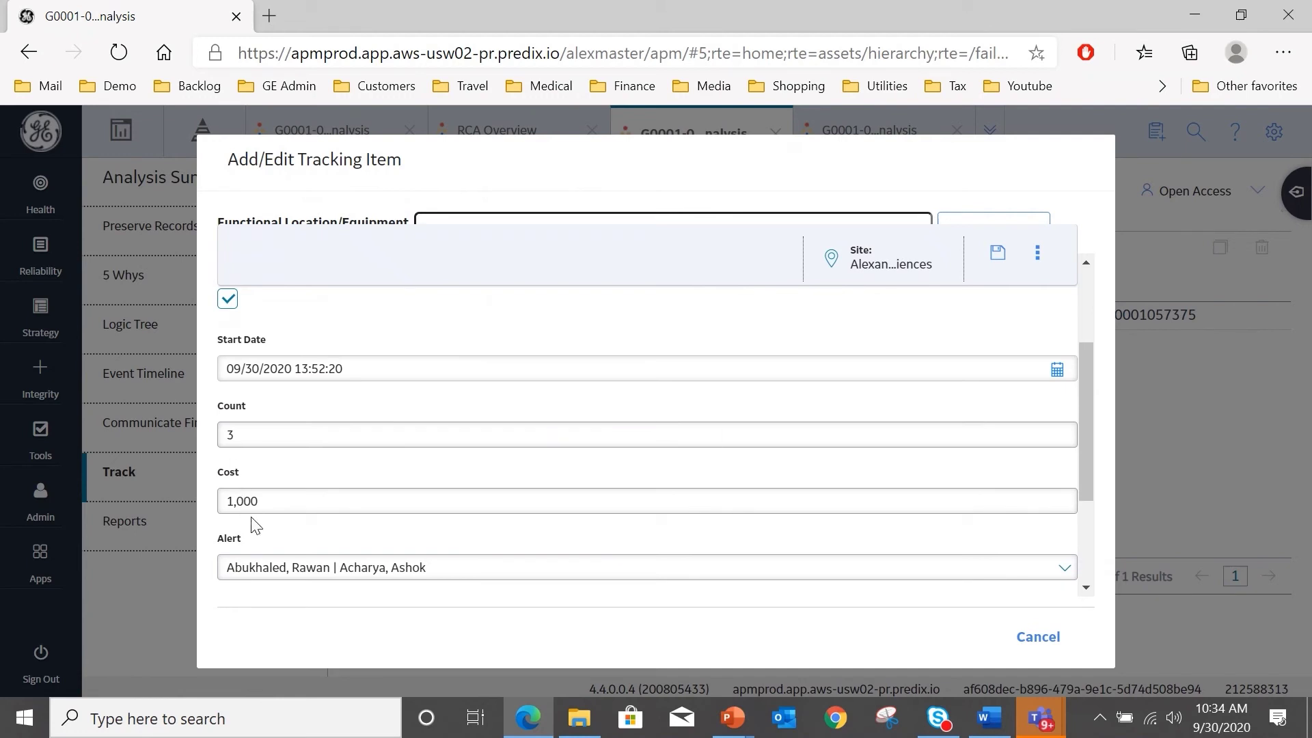
left_click_drag(1088, 374, 1091, 422)
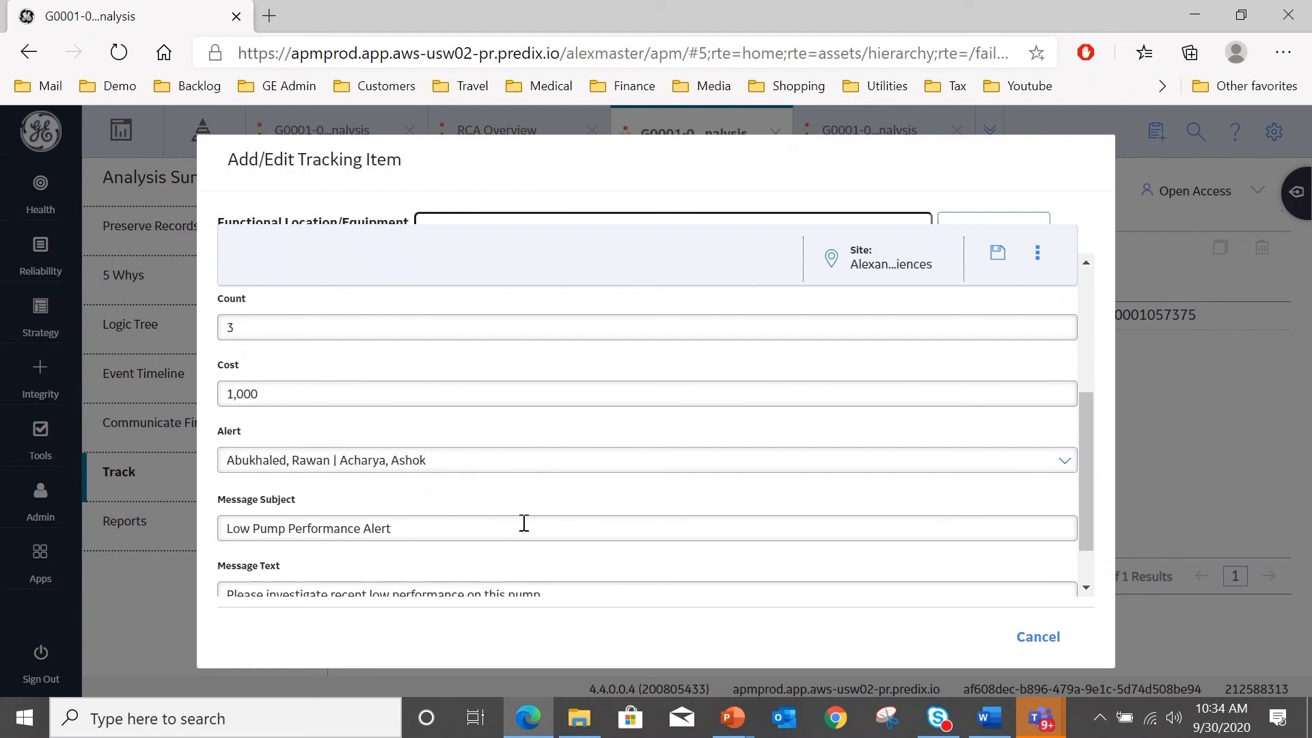
left_click_drag(1088, 420, 1088, 449)
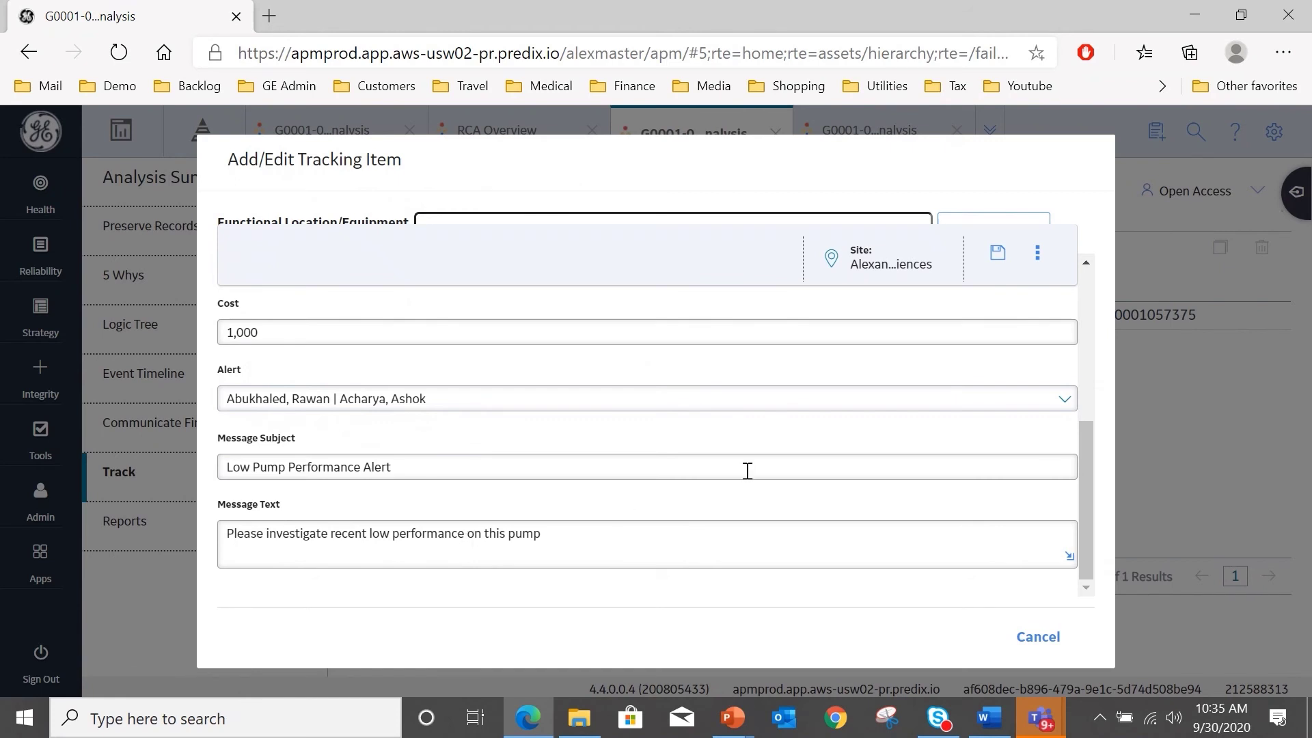
left_click(1052, 635)
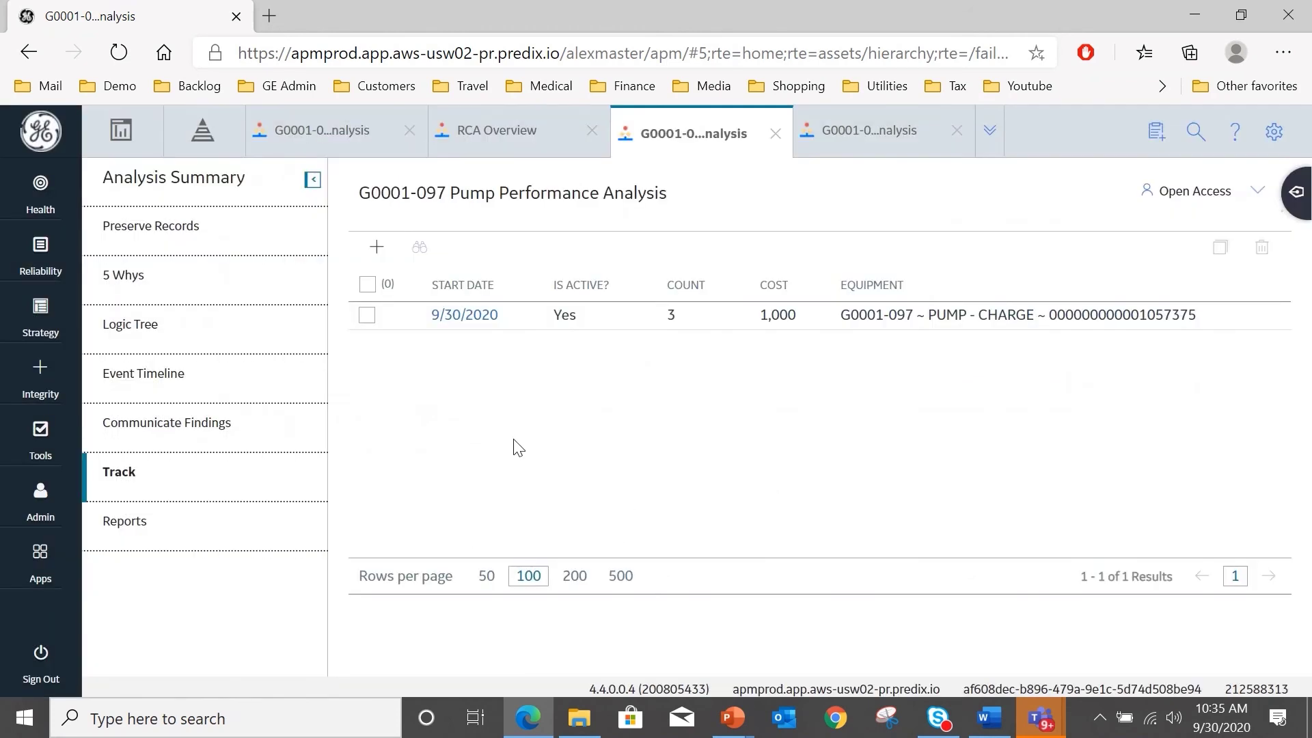
Step: Open the Recommended Actions panel listing the three proposed actions
left_click(1296, 195)
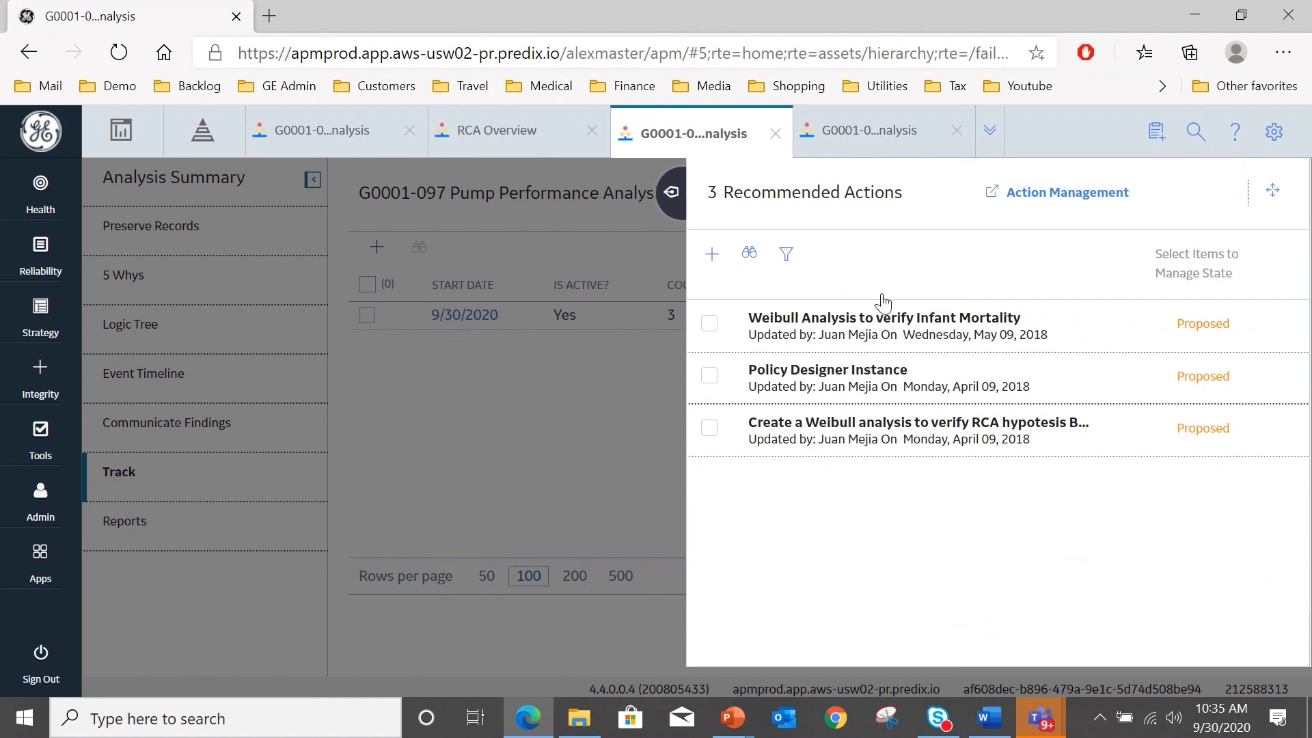
Step: Hide the Recommended Actions panel and go to the Reports section
left_click(664, 195)
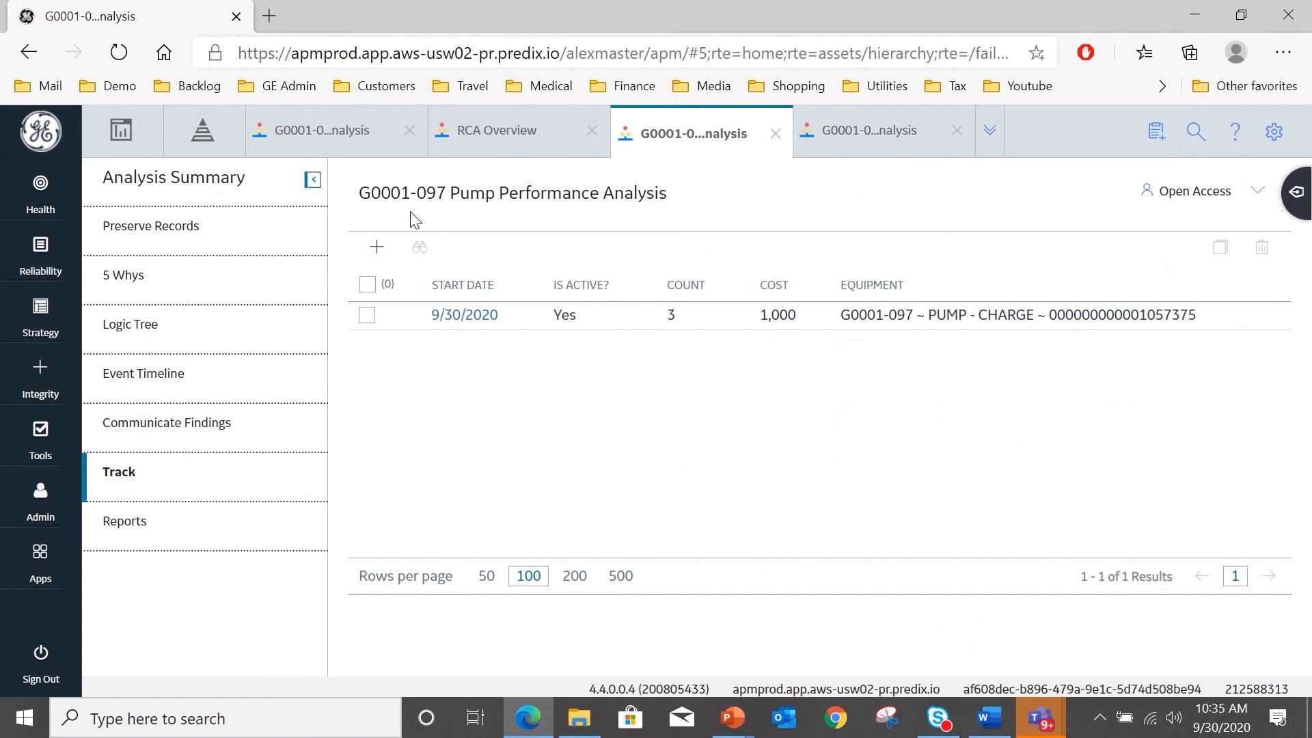
left_click(130, 525)
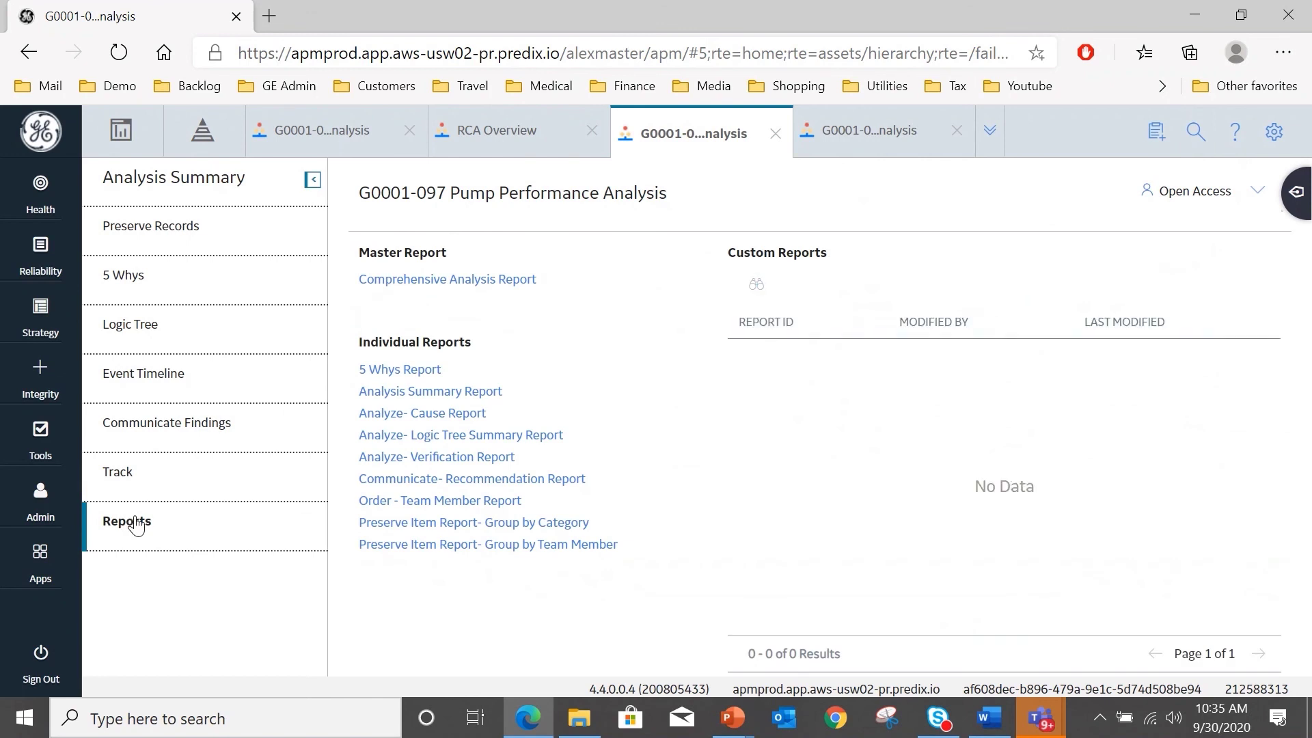